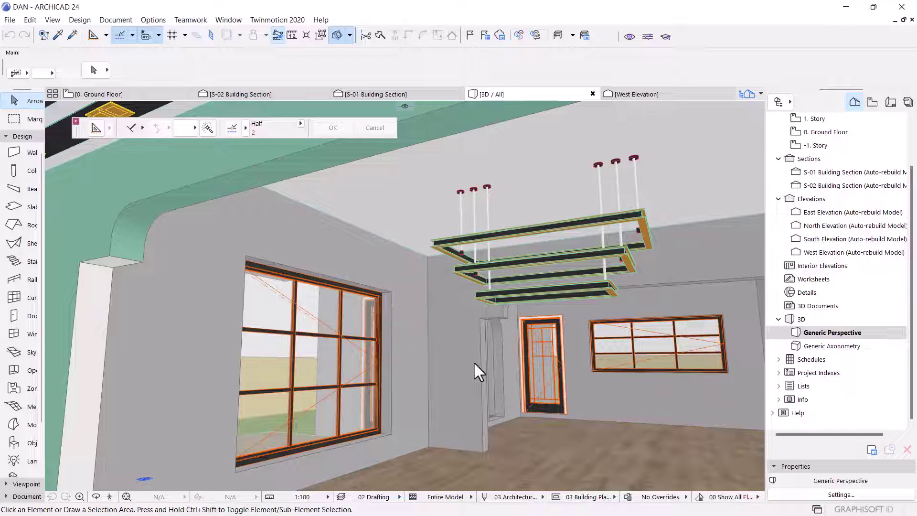
Orbit the 3D room and select the wall around the tall window.
mouse_move(473, 362)
shift+middle_down()
mouse_move(404, 422)
mouse_move(351, 311)
shift+middle_up()
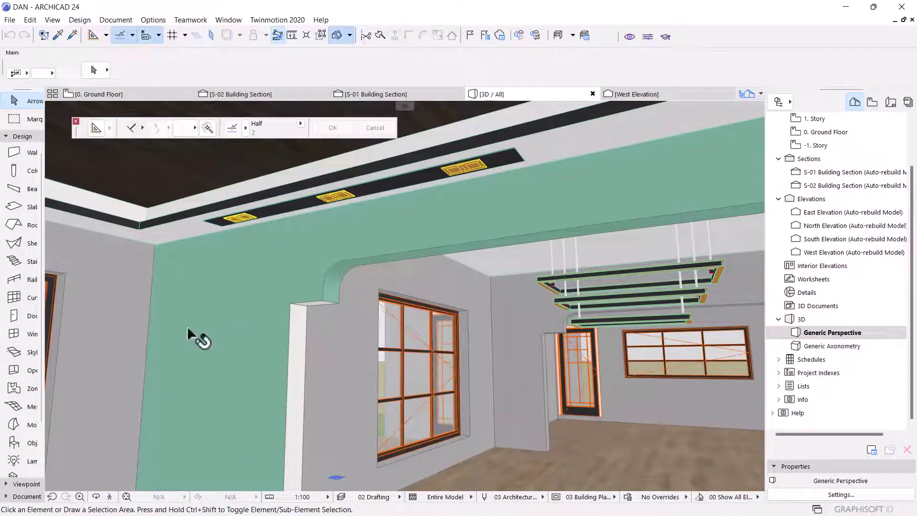
click(118, 312)
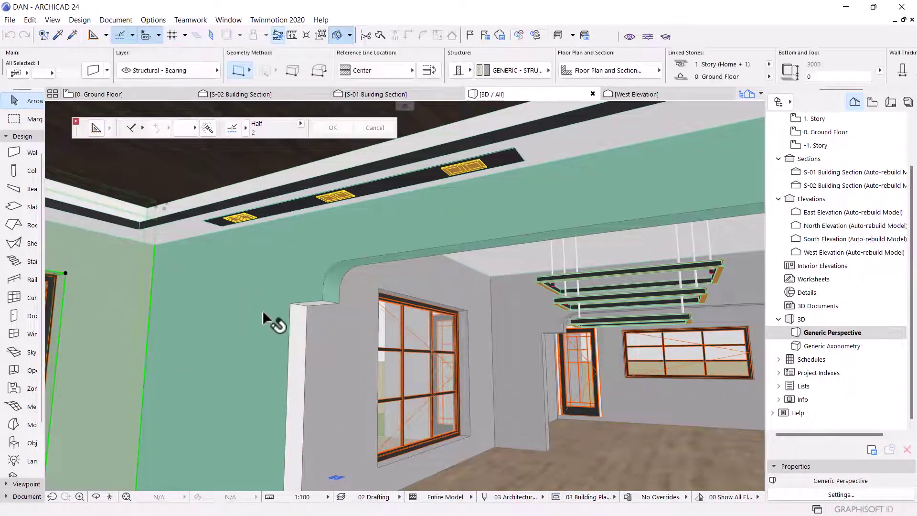
key(Escape)
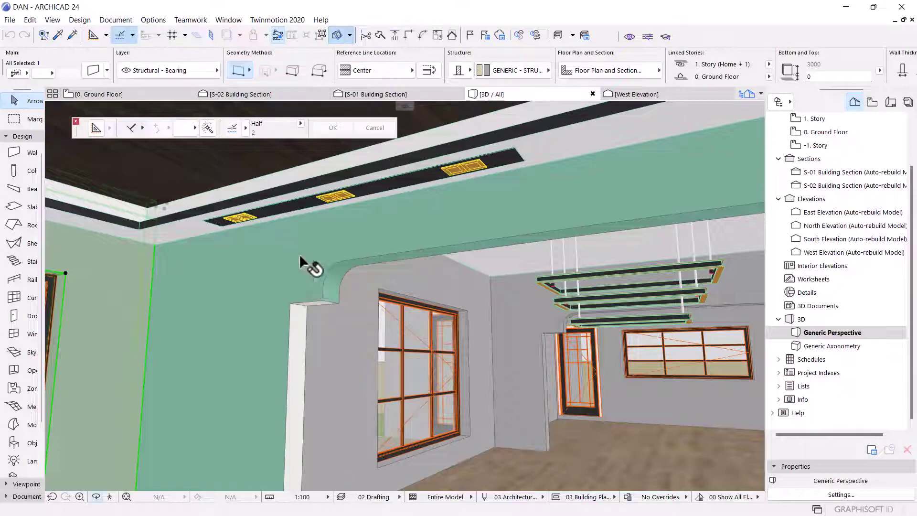
mouse_move(299, 254)
shift+middle_down()
mouse_move(175, 307)
mouse_move(449, 292)
mouse_move(355, 258)
shift+middle_up()
click(355, 257)
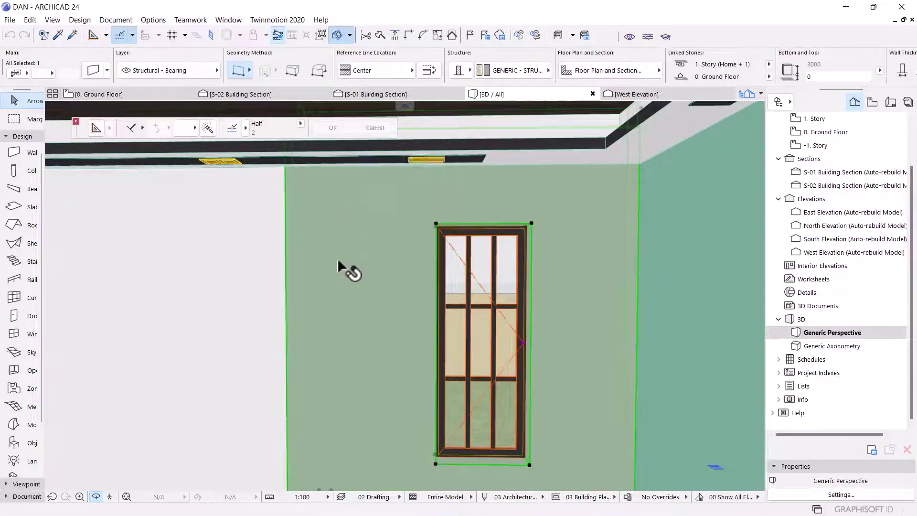
Override the wall's surfaces with Paint - Glossy White, then go to 0. Ground Floor.
double_click(339, 314)
click(166, 305)
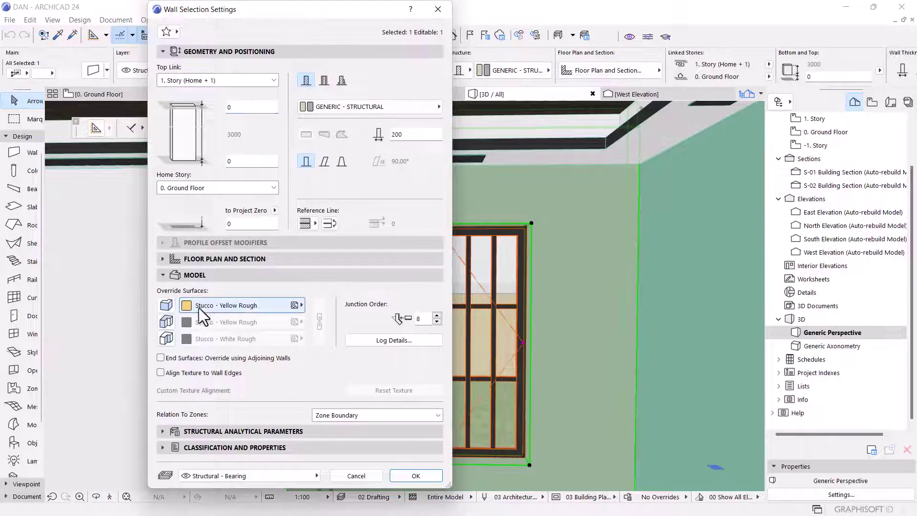
click(215, 306)
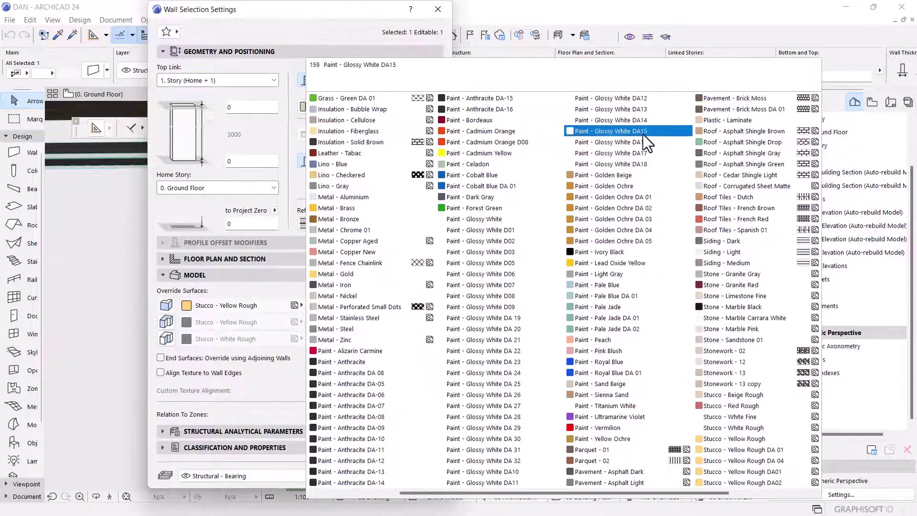
click(633, 153)
click(393, 475)
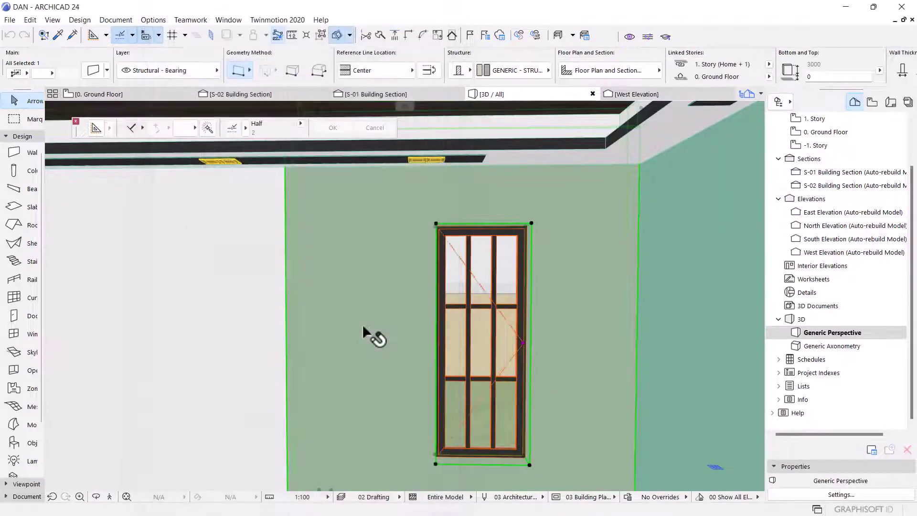
click(137, 92)
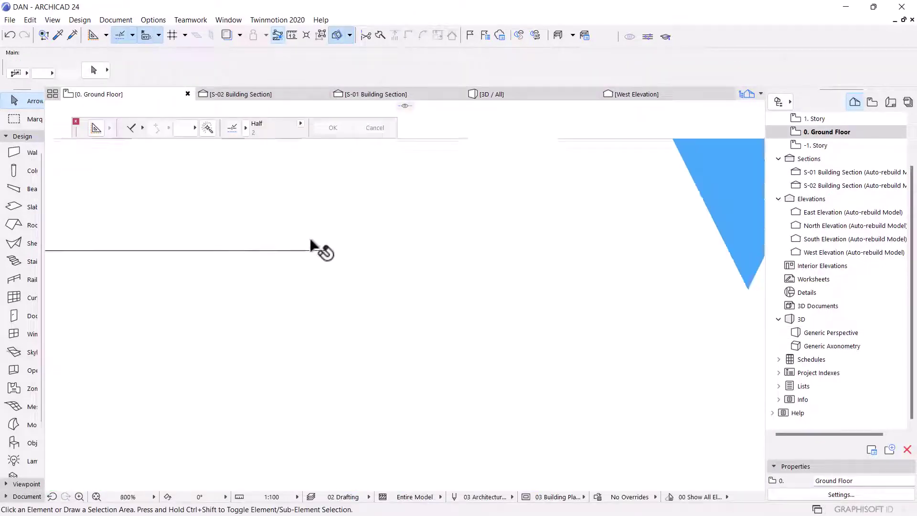
scroll(310, 246, down, 2)
scroll(311, 251, down, 3)
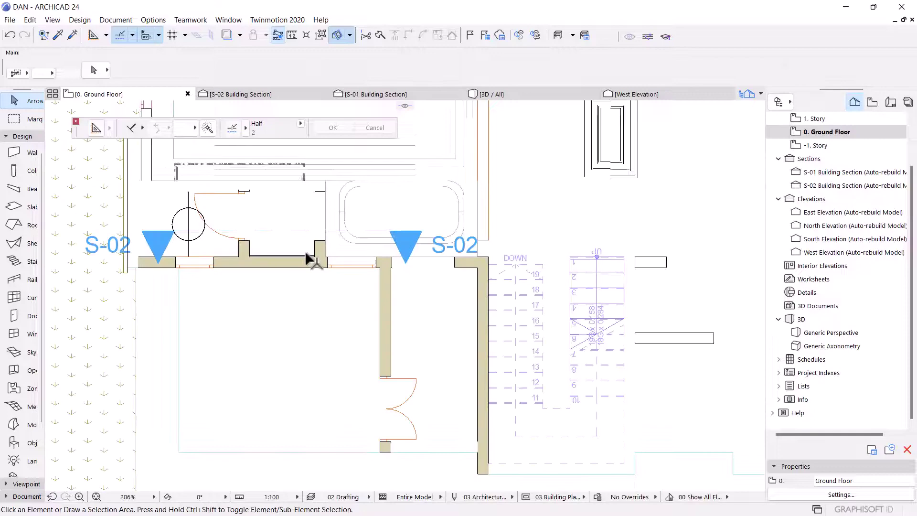
scroll(308, 257, down, 1)
scroll(327, 337, down, 1)
scroll(354, 188, down, 1)
scroll(315, 188, up, 1)
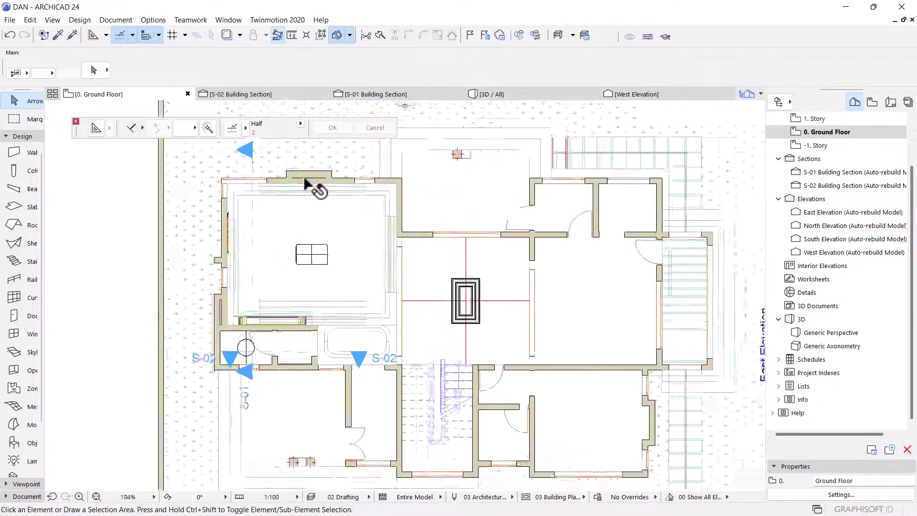
scroll(310, 187, up, 3)
scroll(310, 187, up, 3)
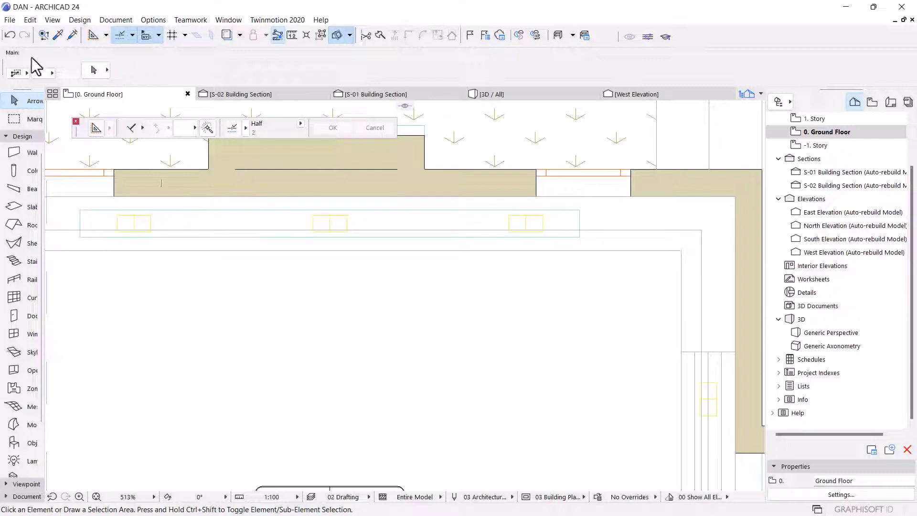
Activate the Object tool and open its default settings with Ctrl+T.
click(12, 20)
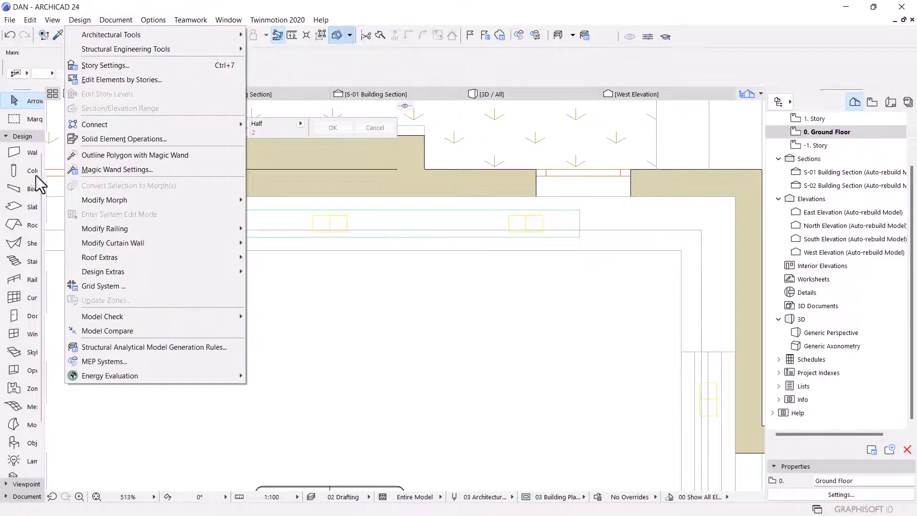
click(28, 430)
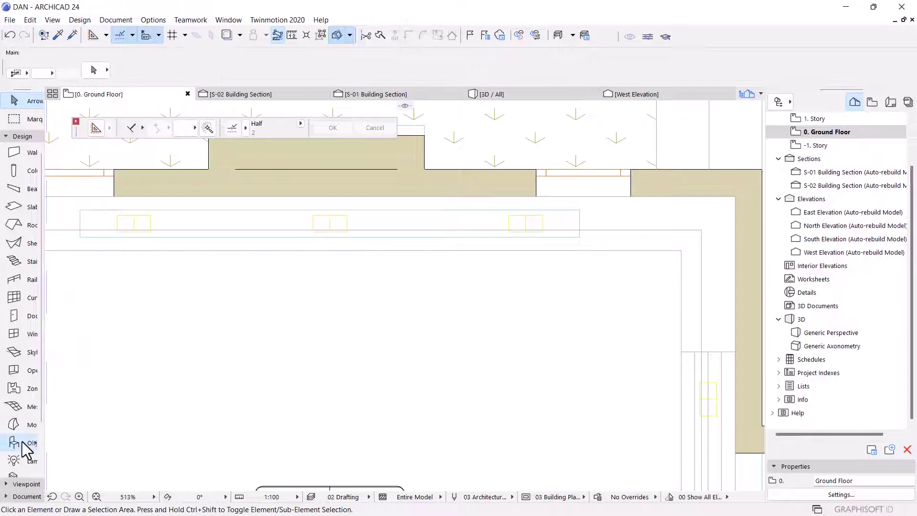
click(22, 443)
key(ctrl+t)
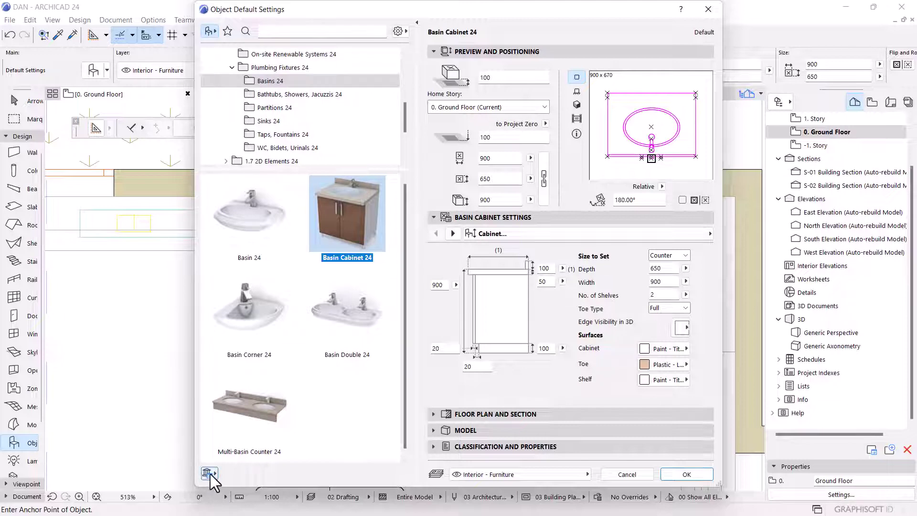
Open Library Manager and view the Embedded Library contents.
click(212, 476)
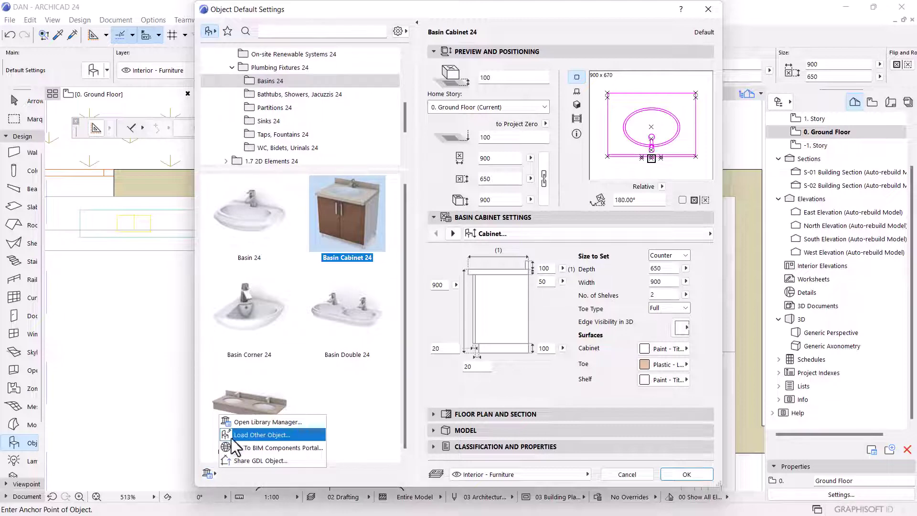
key(Escape)
key(Return)
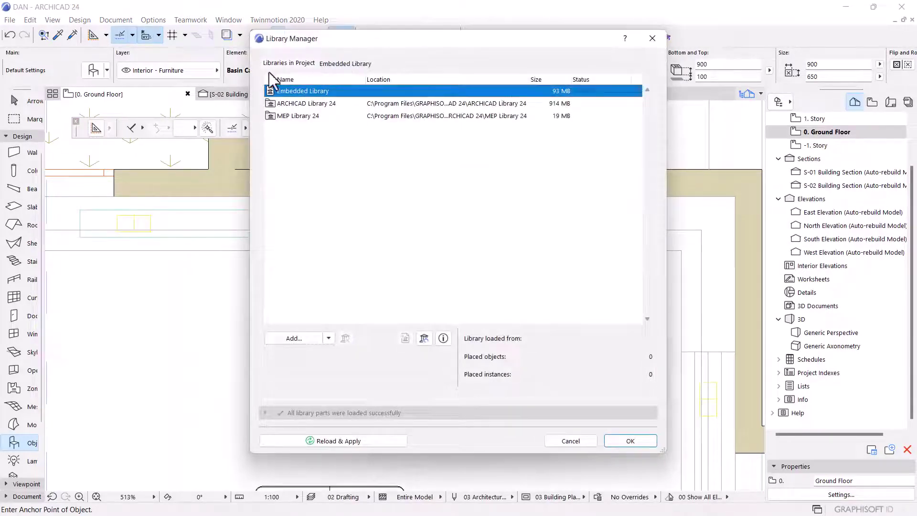
click(346, 63)
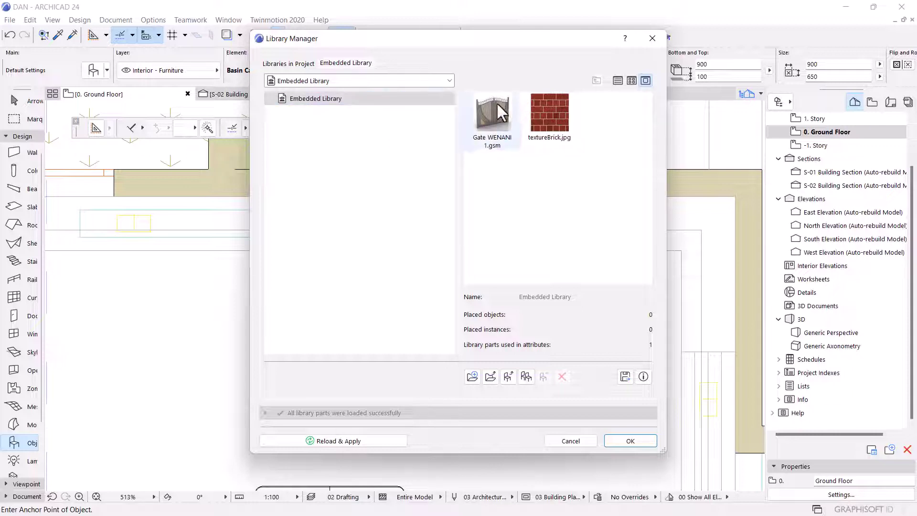
click(558, 116)
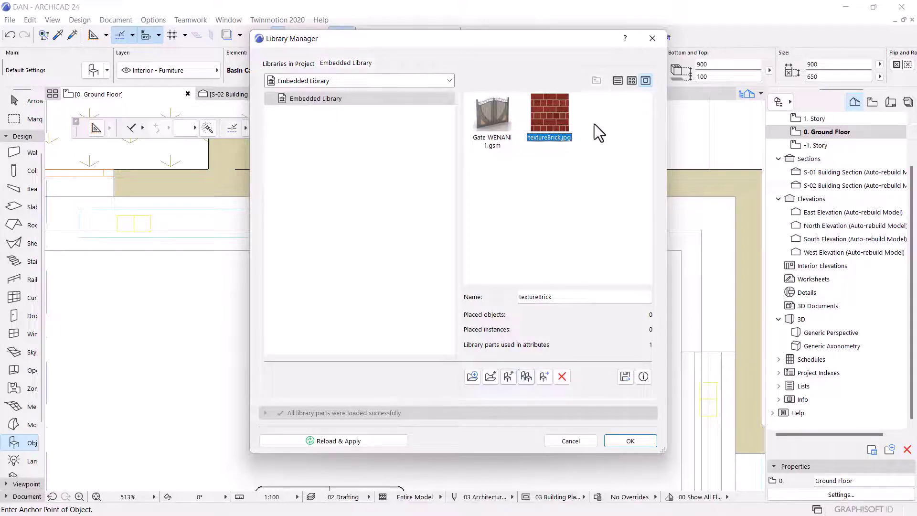
Add africa-811866.jpg from the D: ARCHICAD PROJECTS textures folder and confirm.
click(509, 379)
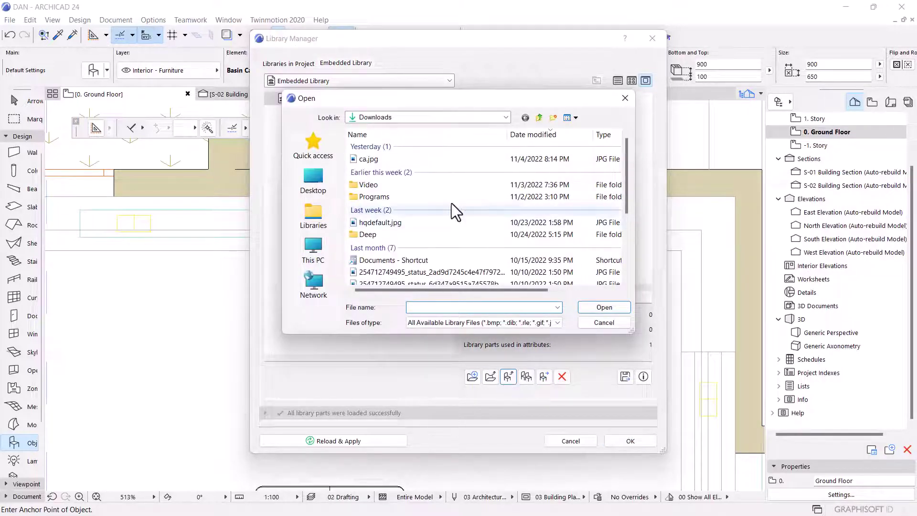
scroll(452, 203, down, 3)
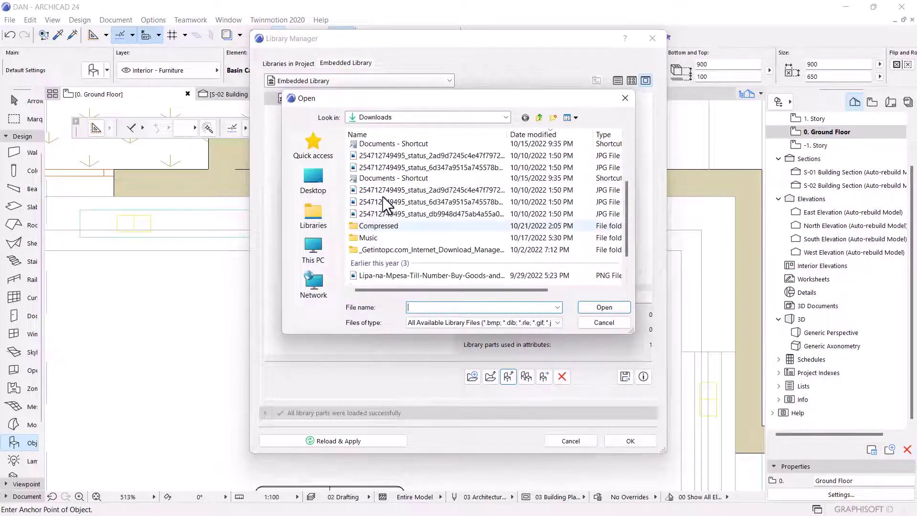
click(313, 251)
double_click(541, 257)
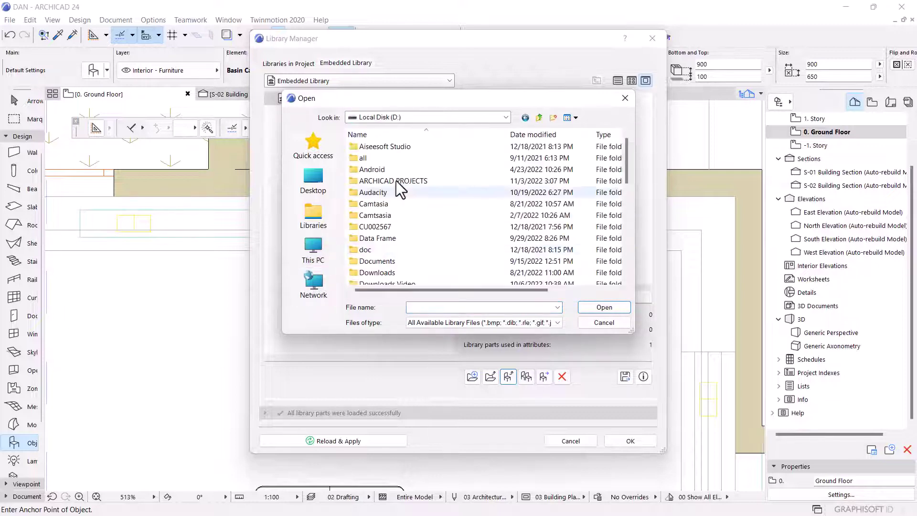
double_click(397, 181)
double_click(460, 168)
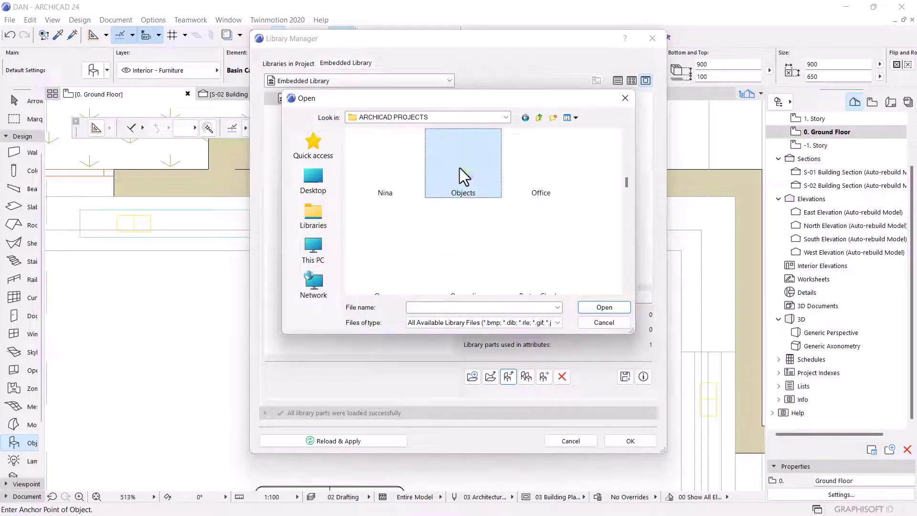
double_click(477, 164)
scroll(422, 210, down, 5)
scroll(424, 211, down, 2)
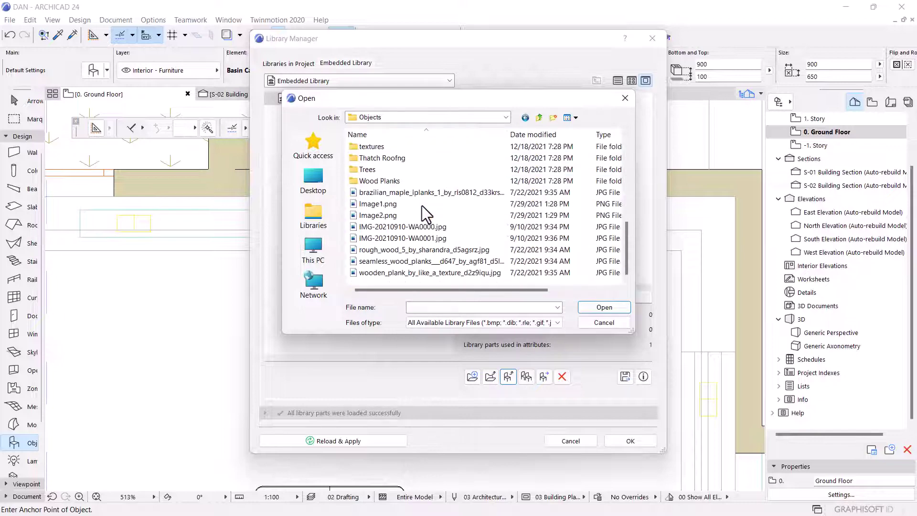
mouse_move(378, 204)
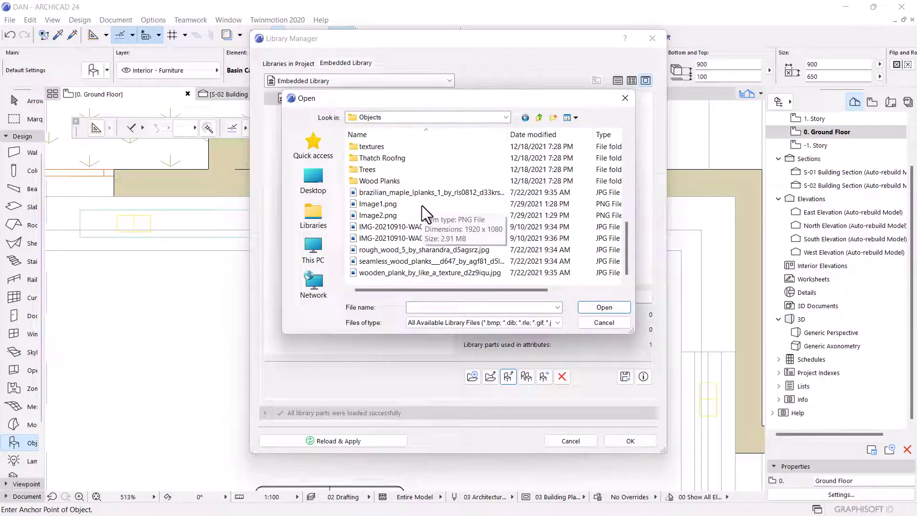
double_click(390, 148)
scroll(479, 227, down, 2)
click(466, 150)
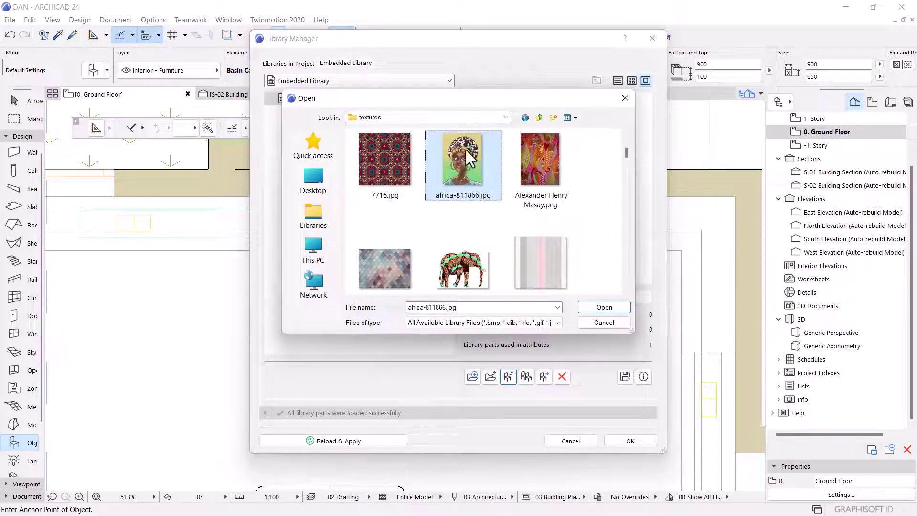
key(Return)
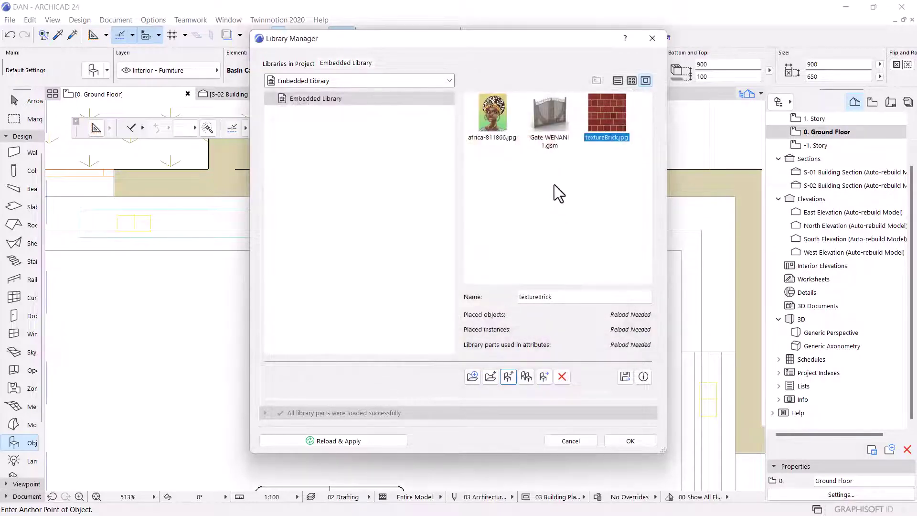
click(490, 109)
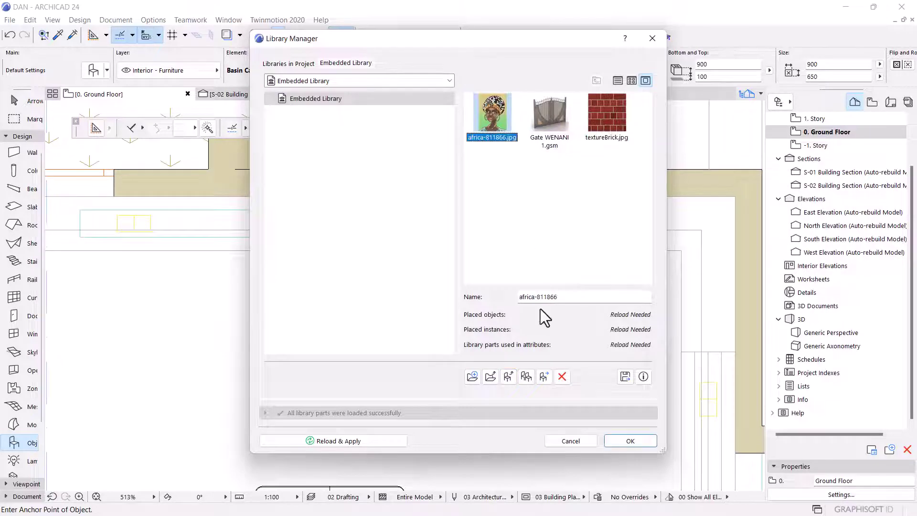
click(633, 442)
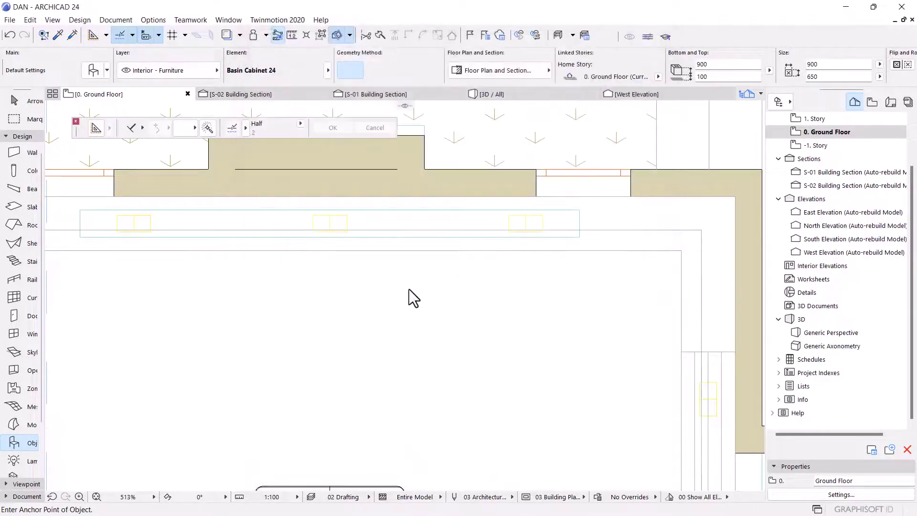
Pick the Picture 24 object in Object Default Settings.
key(ctrl+t)
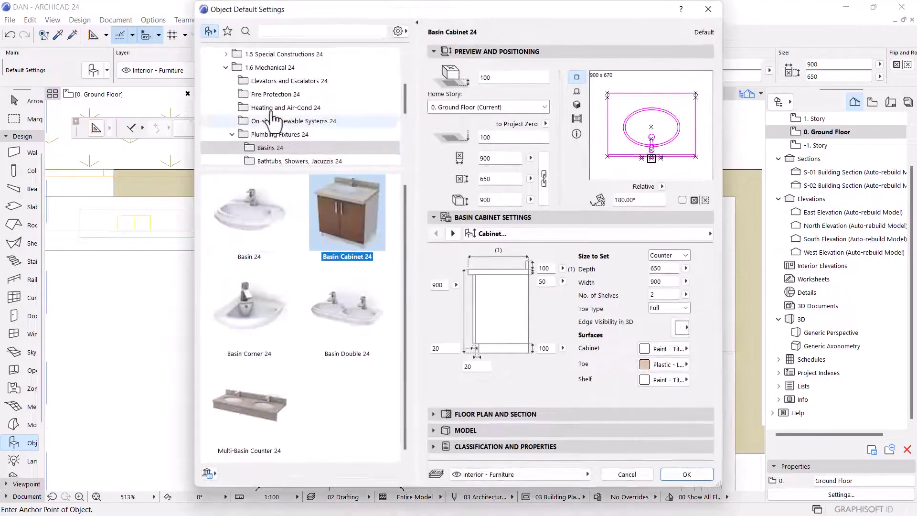
click(291, 32)
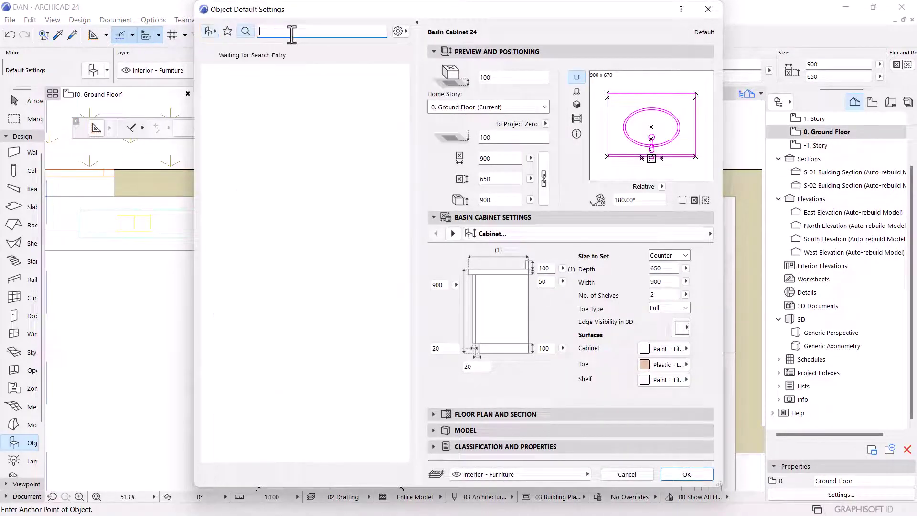
text(pi)
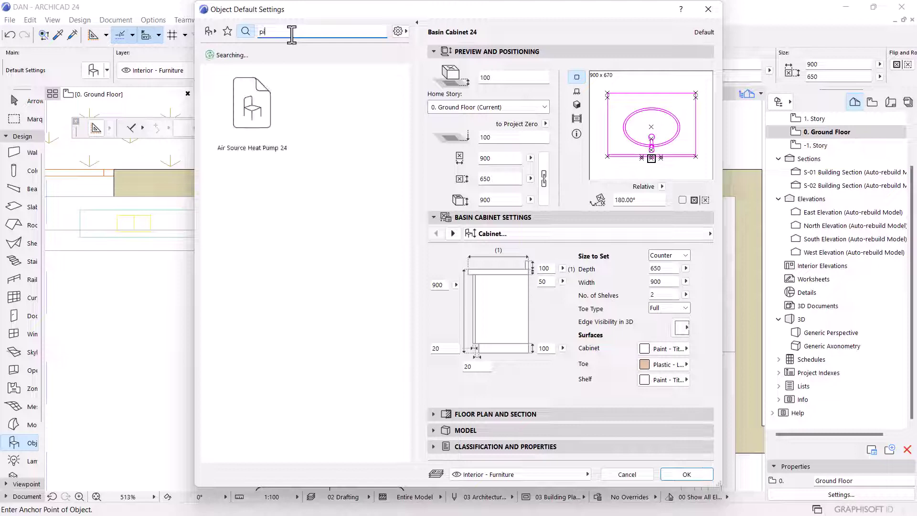
text(ct)
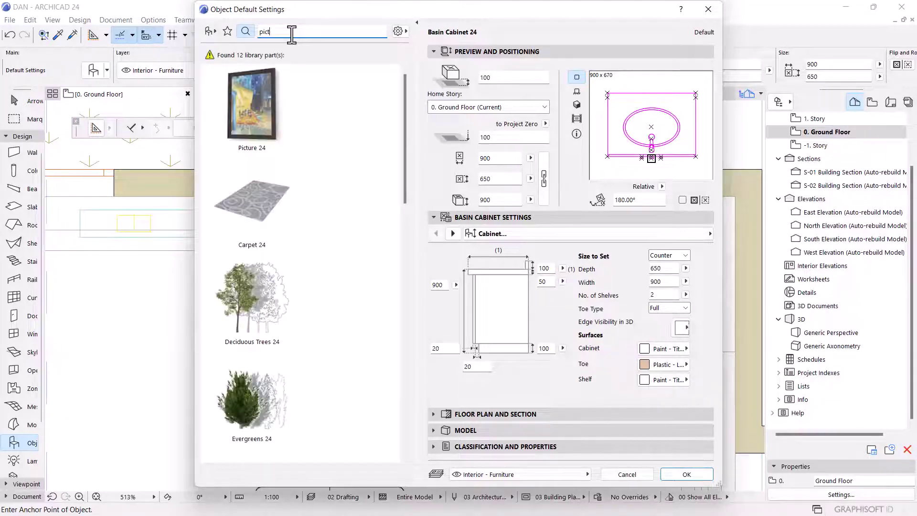
text(u)
click(250, 122)
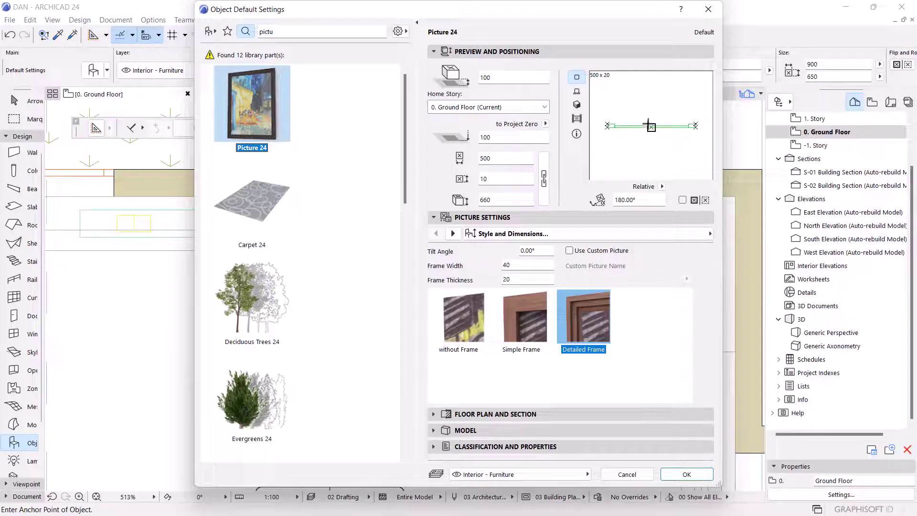
Set the picture's default rotation to 0°, accept, undo, and exit object placement.
click(705, 113)
click(705, 113)
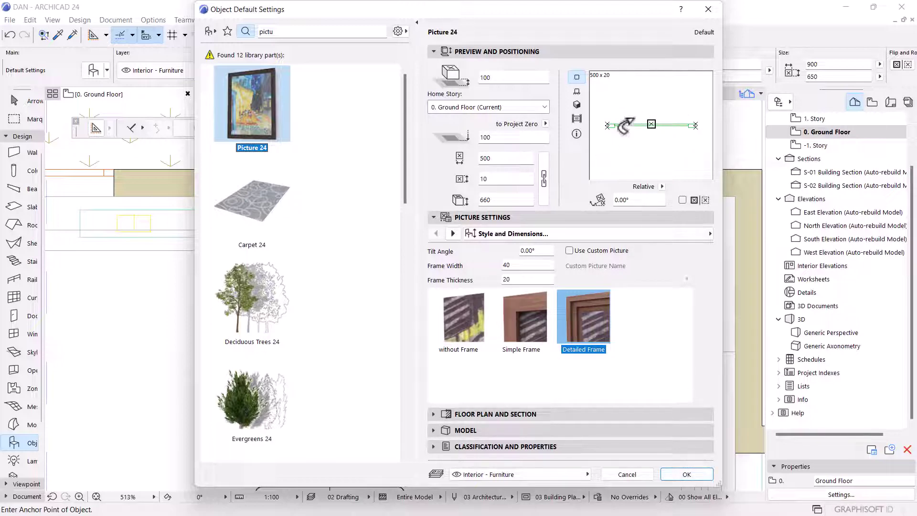
click(692, 475)
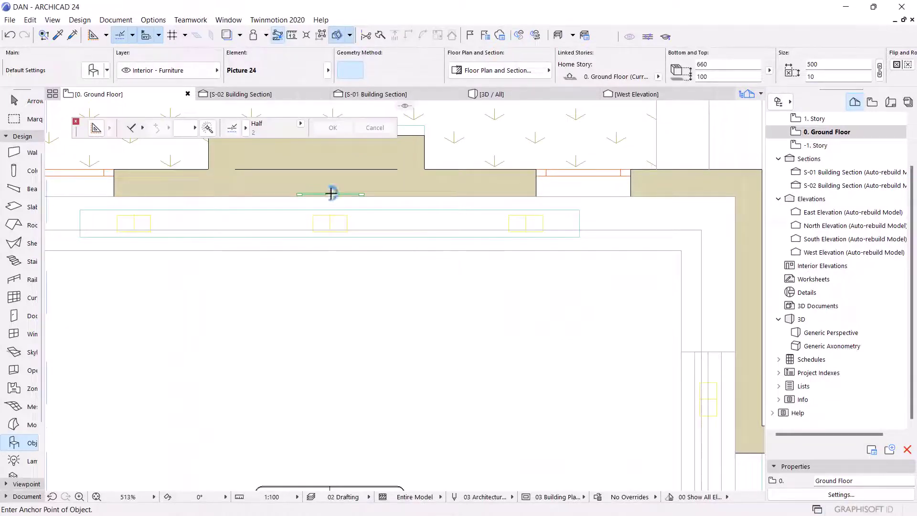
key(ctrl+z)
scroll(330, 194, up, 3)
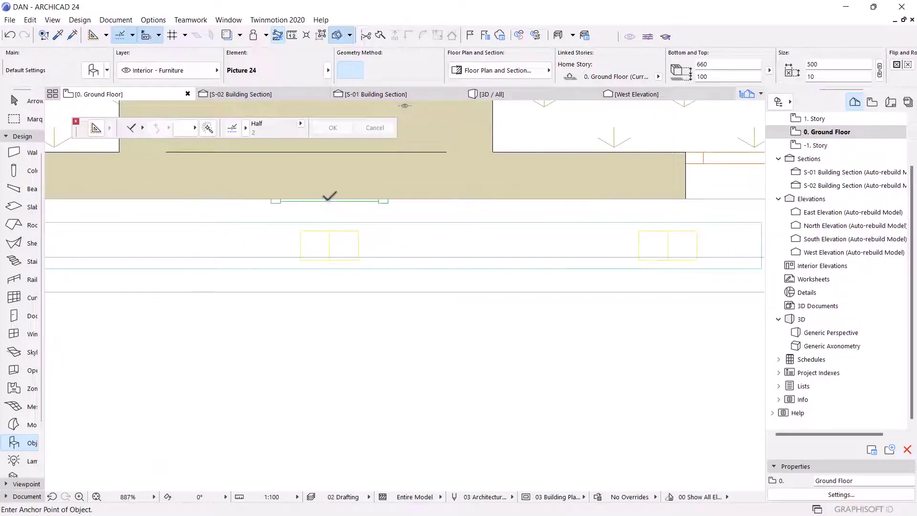
scroll(330, 195, down, 5)
scroll(451, 210, down, 5)
key(Escape)
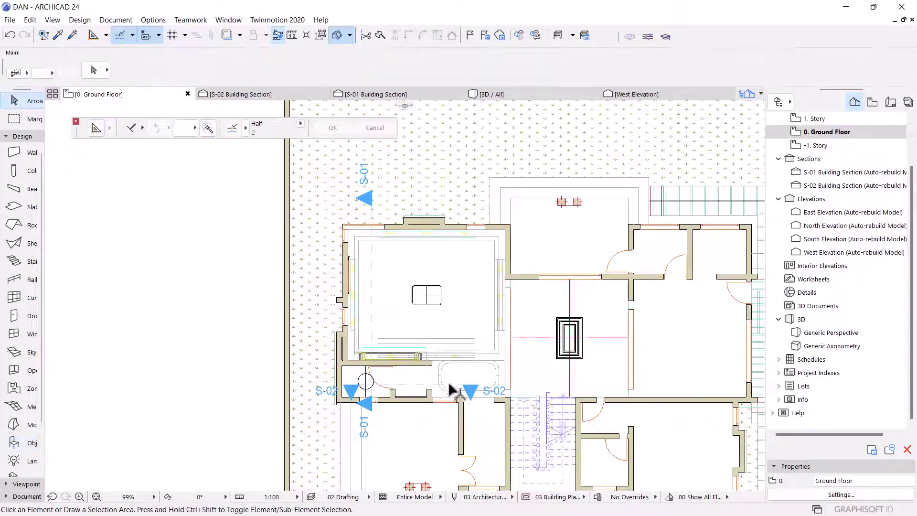
Move section line S-02 up across the room.
click(416, 388)
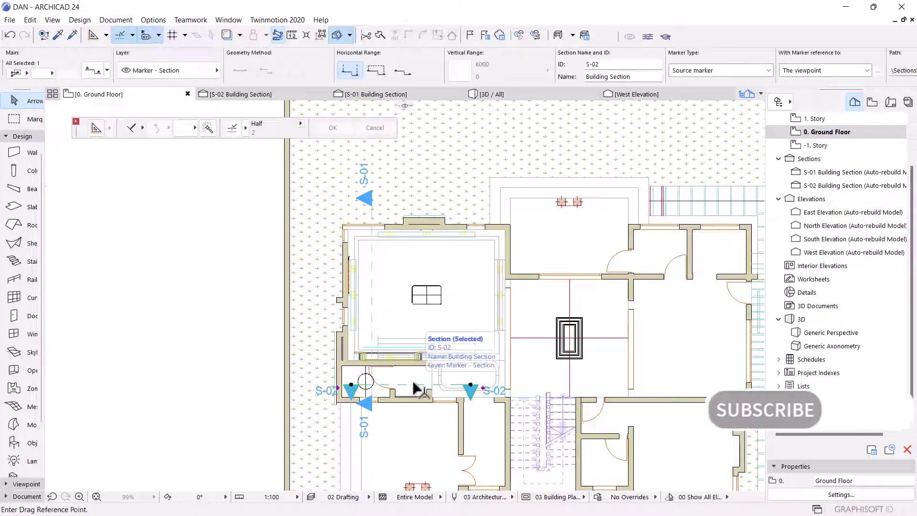
click(416, 388)
scroll(428, 294, up, 5)
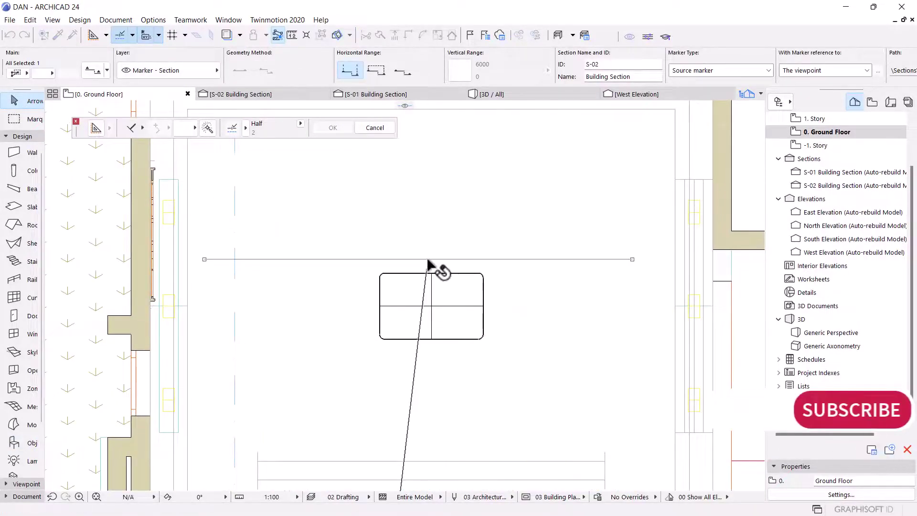
click(428, 262)
Rotate section line S-02 by 180° so it looks the other way.
key(ctrl+e)
click(428, 259)
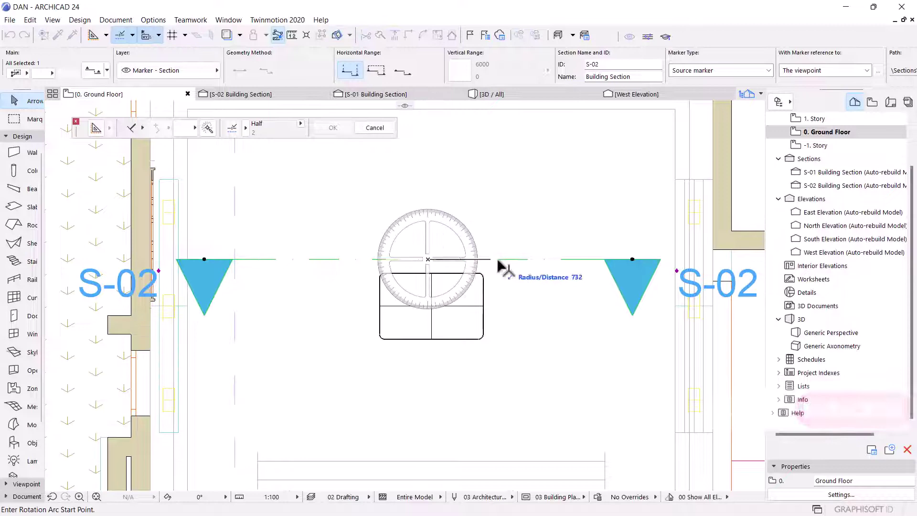
click(538, 260)
click(321, 266)
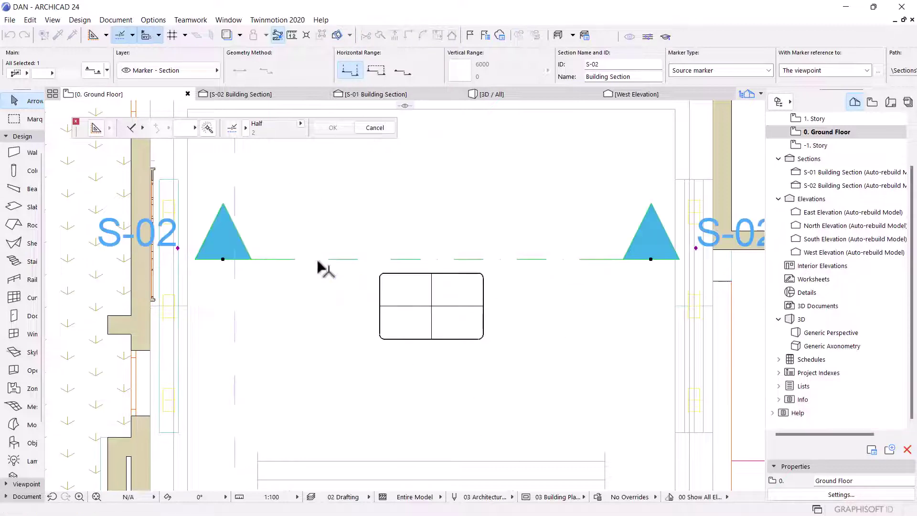
key(ctrl+d)
click(418, 260)
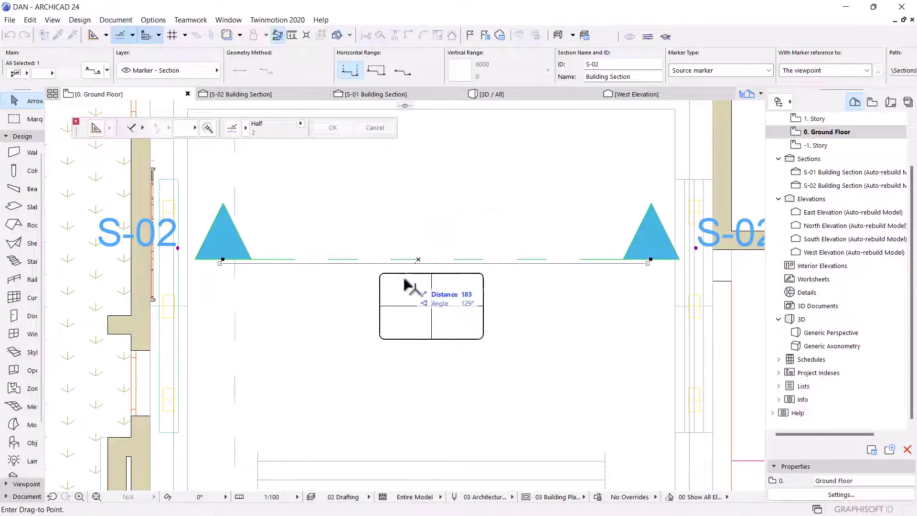
scroll(409, 287, down, 3)
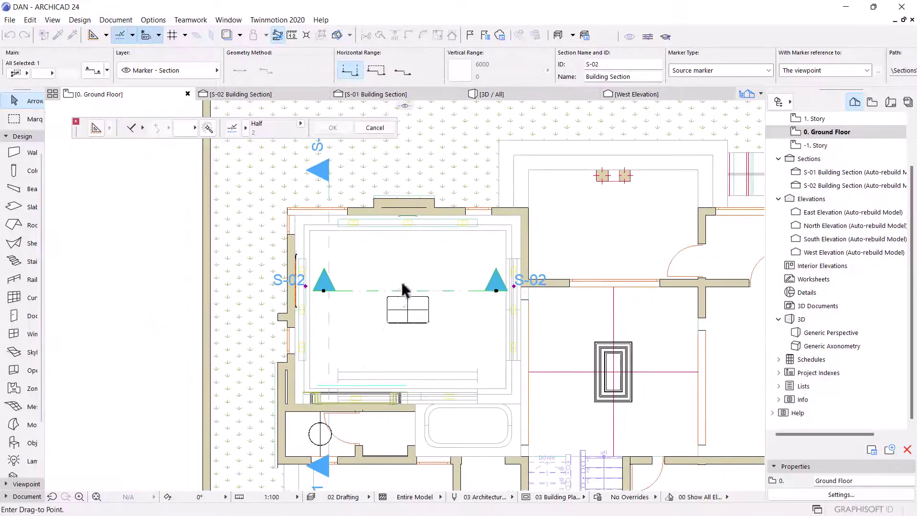
Drop S-02 in place, open that section, and drag Picture 24 higher up the wall.
click(408, 254)
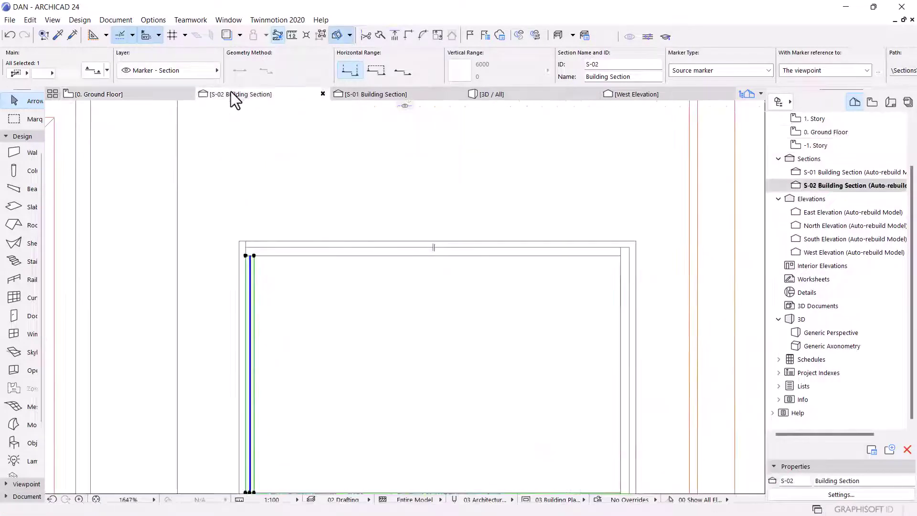
click(367, 233)
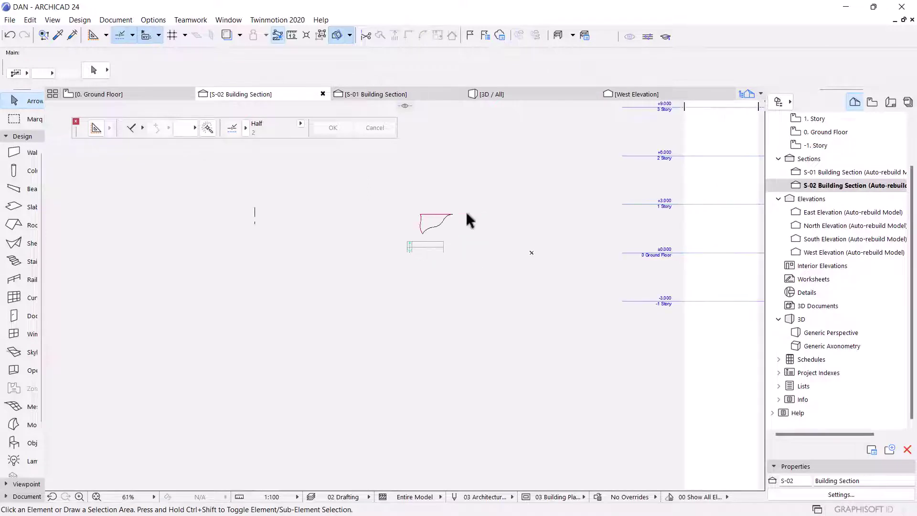
scroll(452, 246, up, 5)
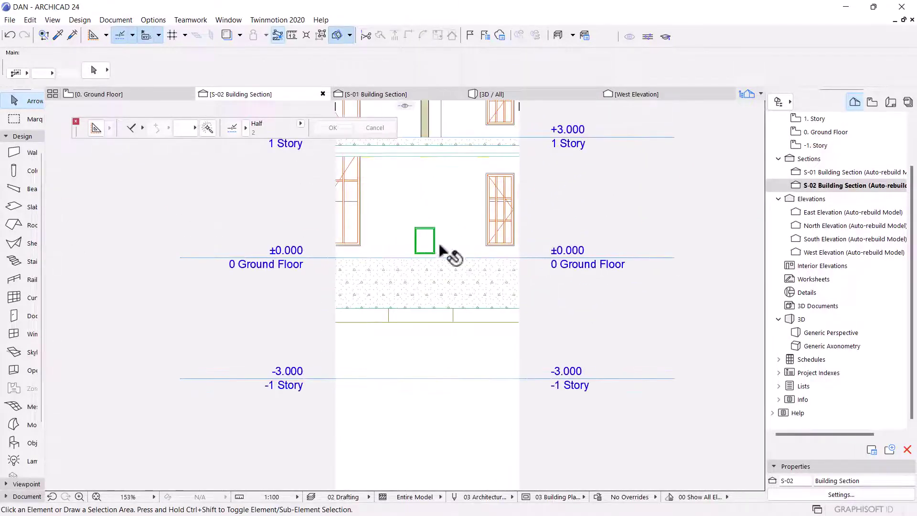
click(432, 237)
scroll(433, 233, up, 1)
scroll(437, 228, up, 3)
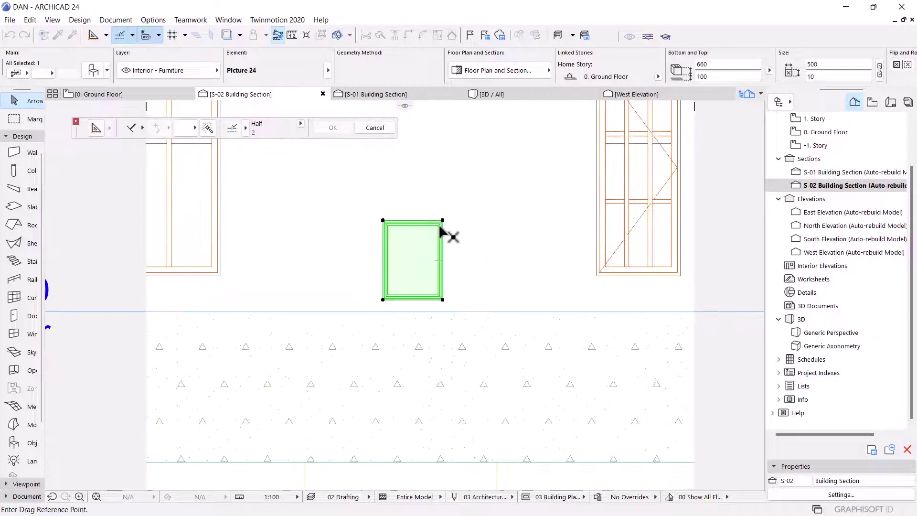
scroll(459, 332, down, 3)
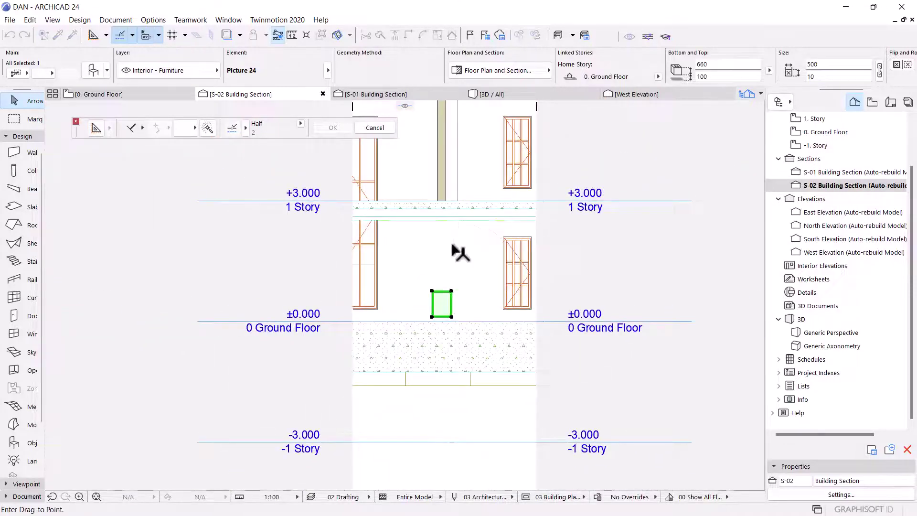
scroll(459, 252, up, 3)
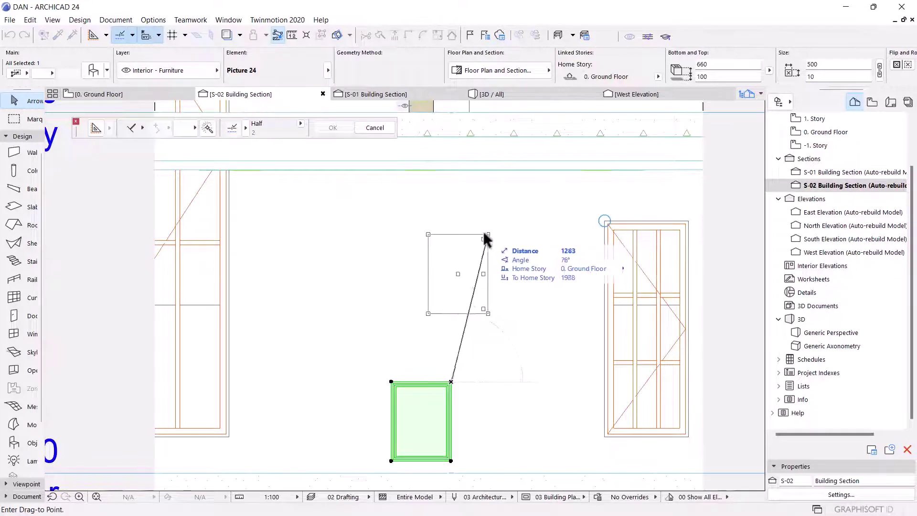
click(450, 222)
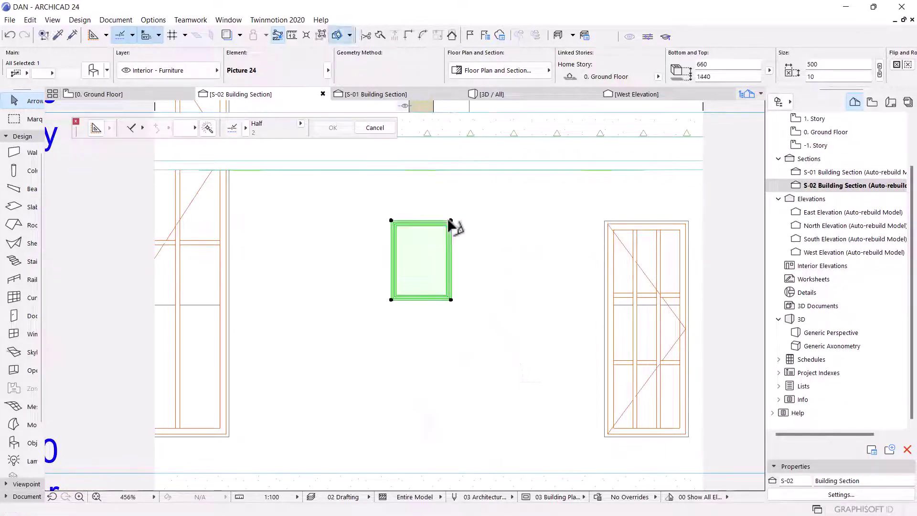
In 3D / All, orbit to face the picture wall and select the framed picture.
click(488, 93)
click(393, 204)
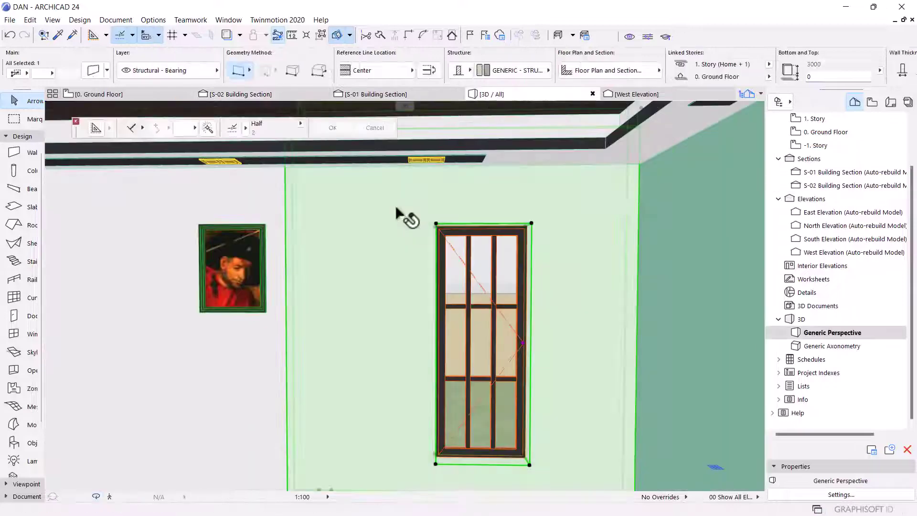
scroll(358, 279, down, 3)
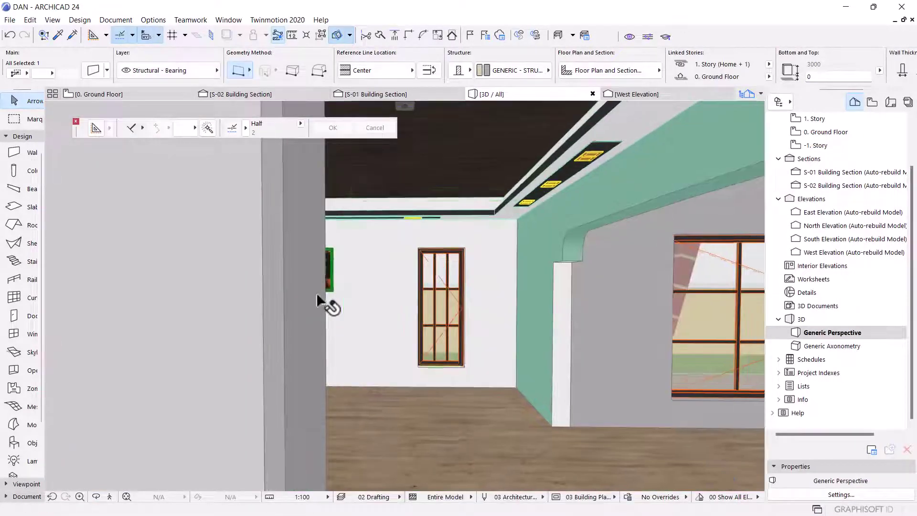
shift+middle_drag(307, 270, 282, 293)
key(Escape)
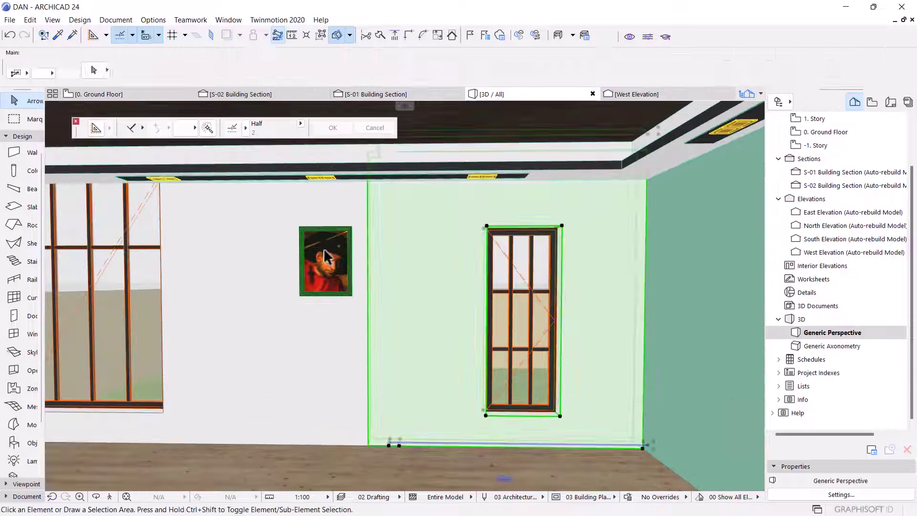
scroll(316, 263, up, 2)
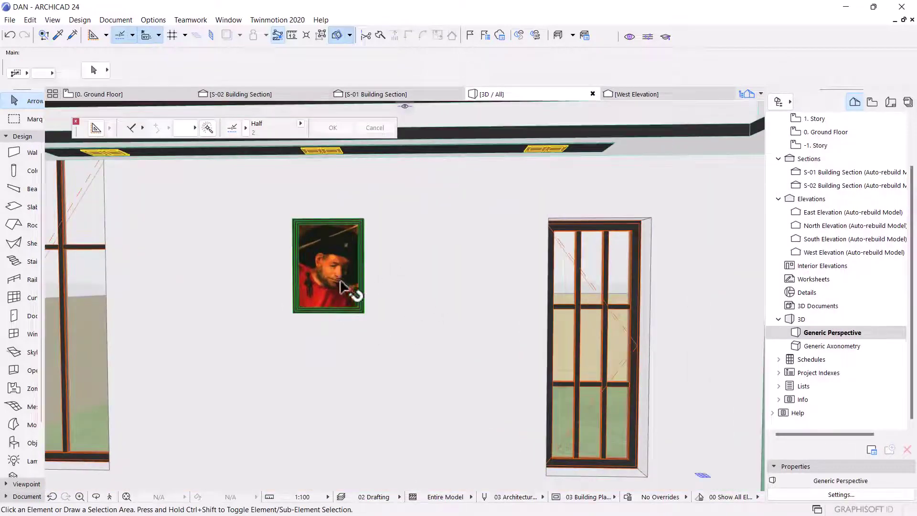
click(341, 287)
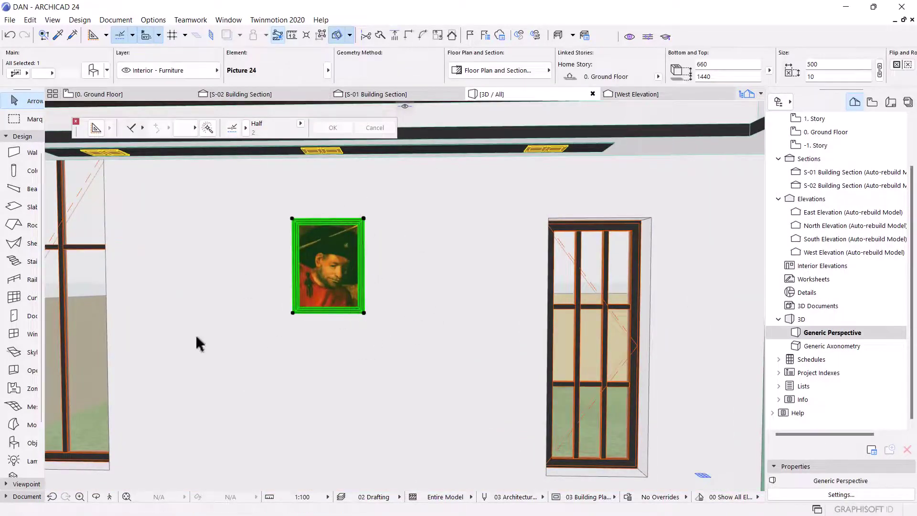
Turn on Use Custom Picture for the picture and set it to africa-811866.jpg.
double_click(342, 279)
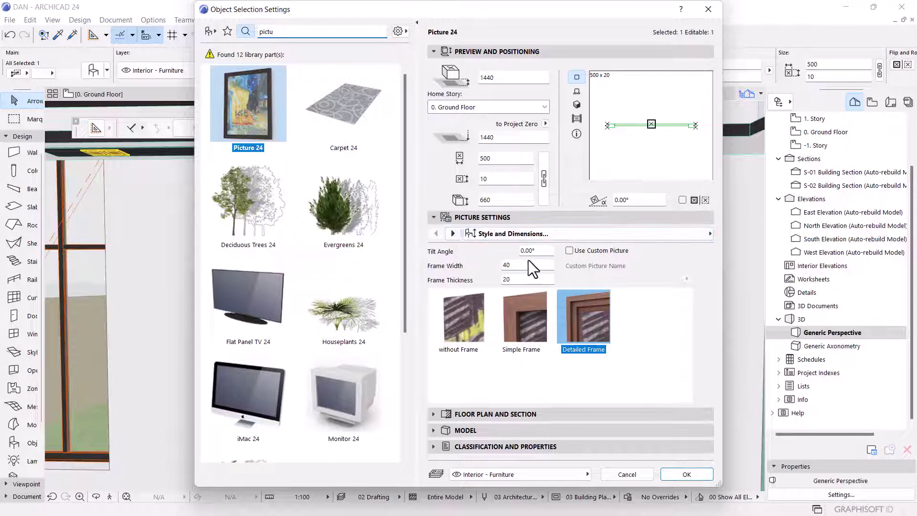
click(569, 251)
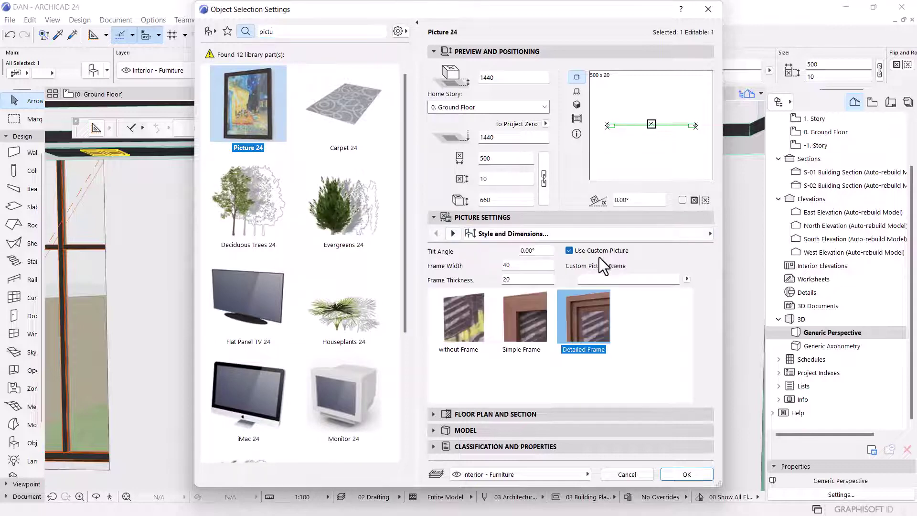
click(686, 280)
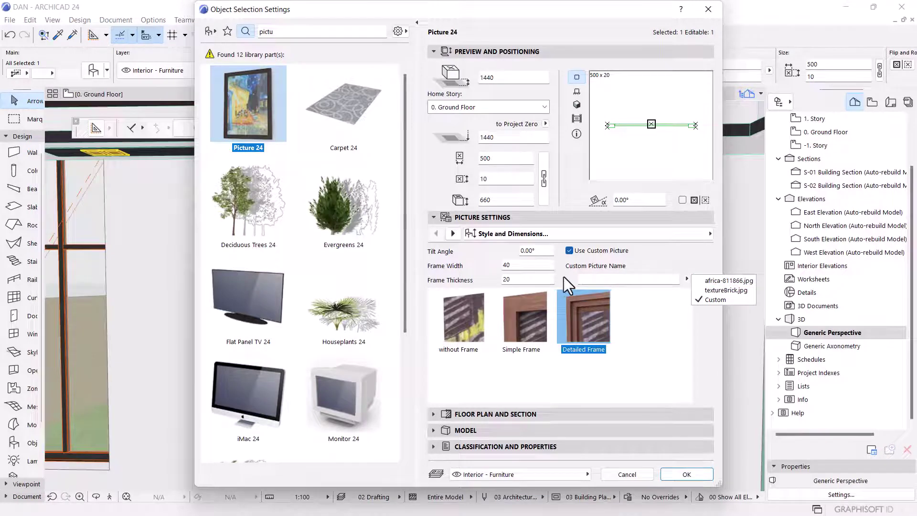
click(719, 280)
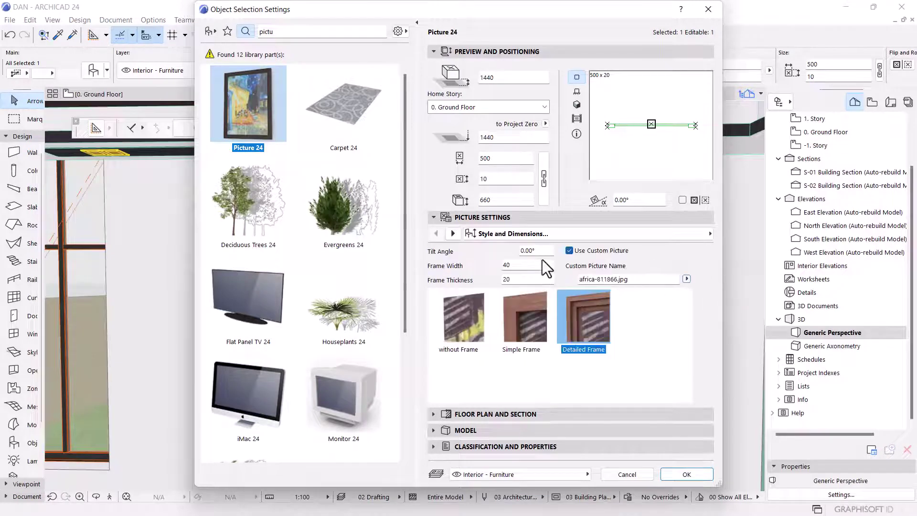
click(686, 475)
Deselect the updated picture and zoom out in the 3D window.
click(296, 277)
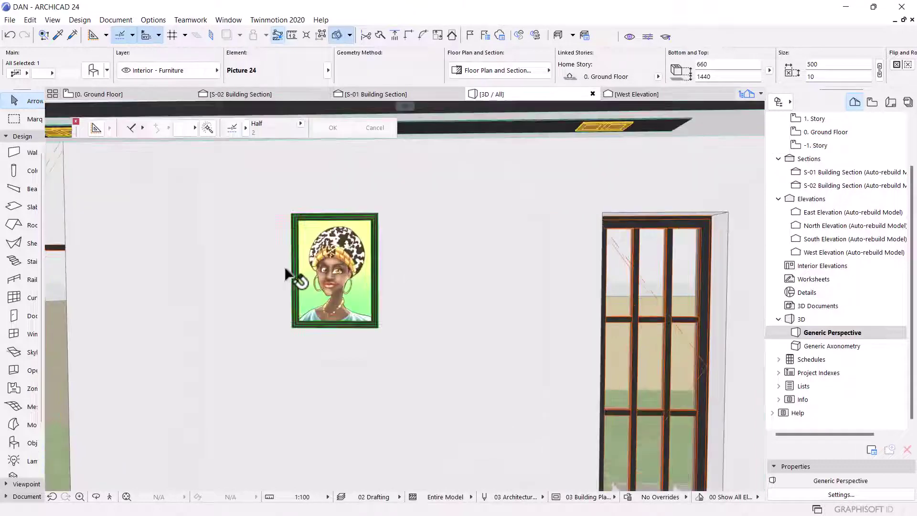
scroll(297, 276, up, 3)
scroll(325, 304, down, 3)
click(377, 299)
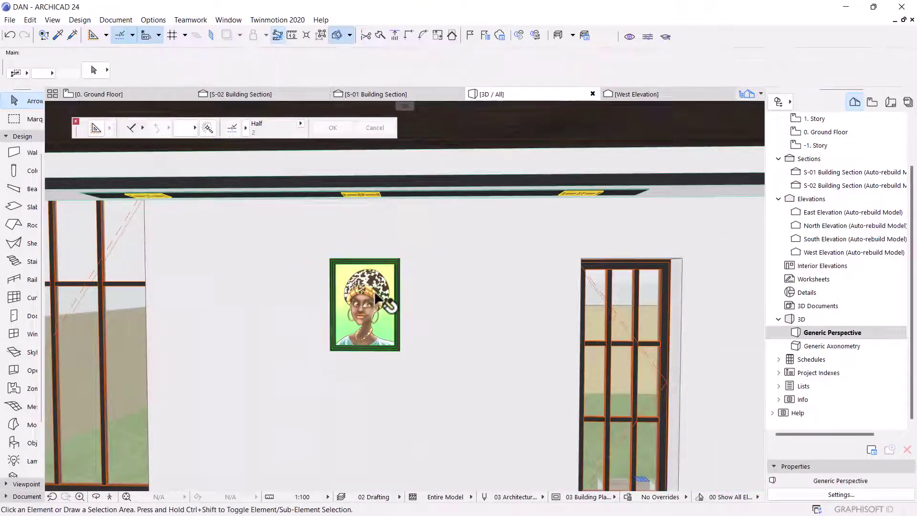
scroll(387, 248, down, 2)
scroll(373, 323, down, 2)
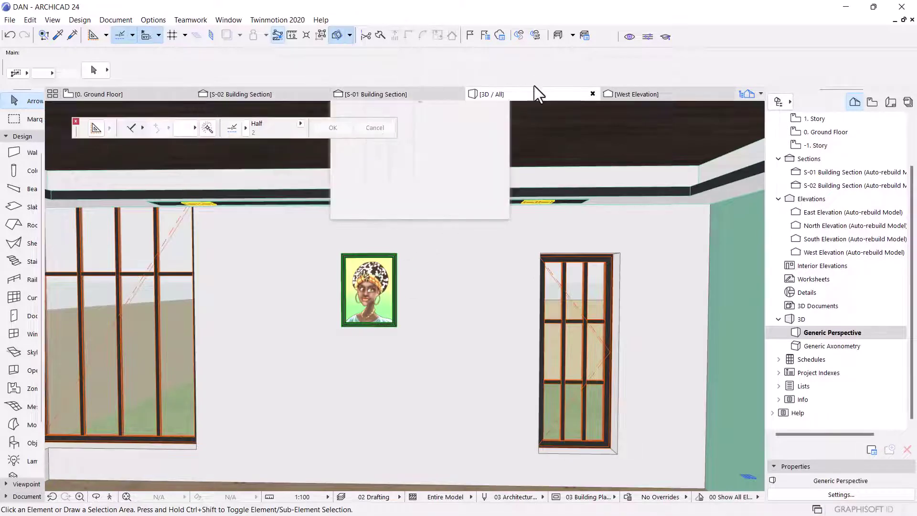
In S-02, drag two copies of Picture 24, one below-left and one below-right.
click(254, 92)
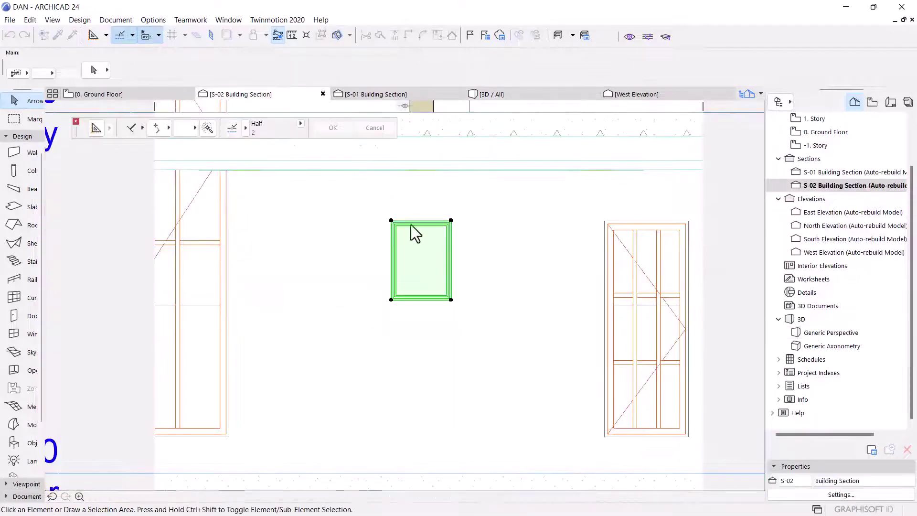
click(454, 227)
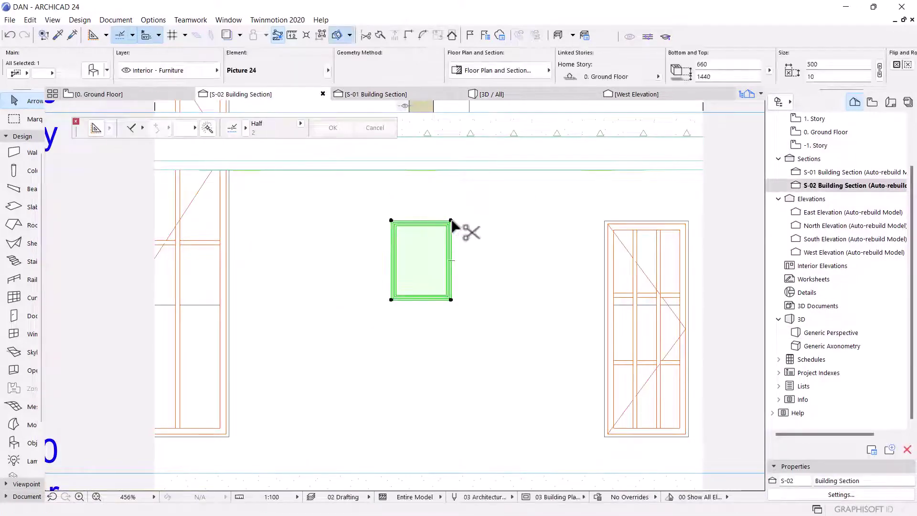
key(ctrl+shift+d)
click(450, 221)
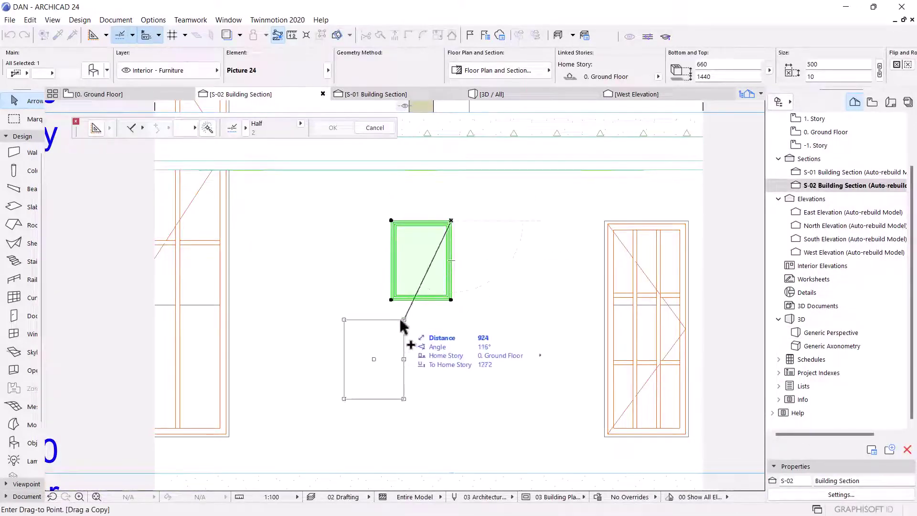
click(382, 302)
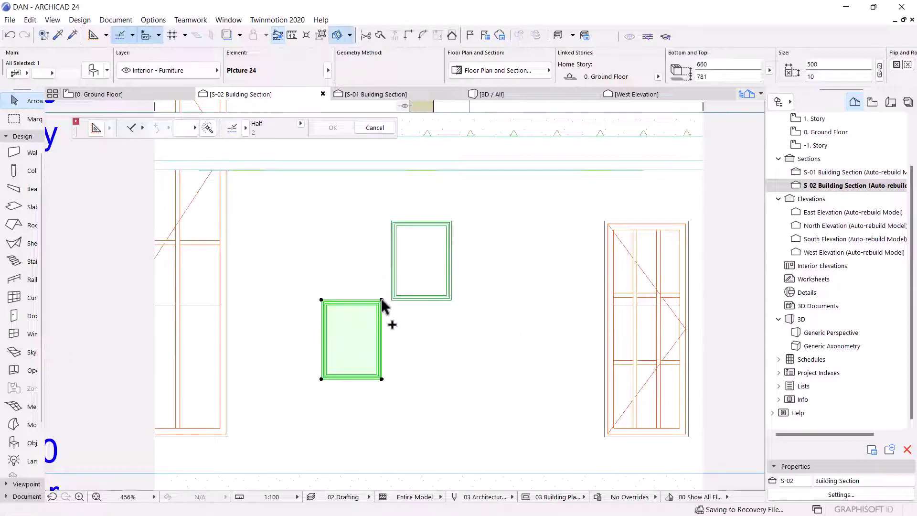
key(ctrl+shift+d)
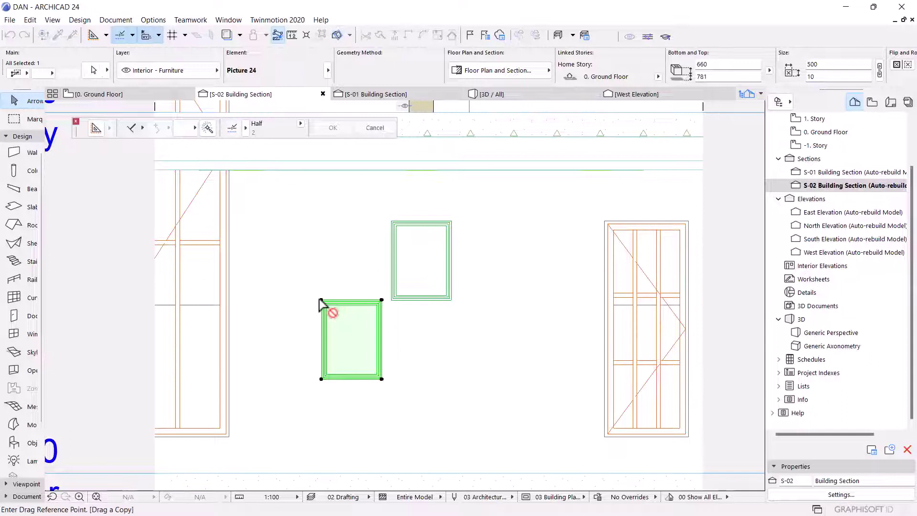
click(322, 301)
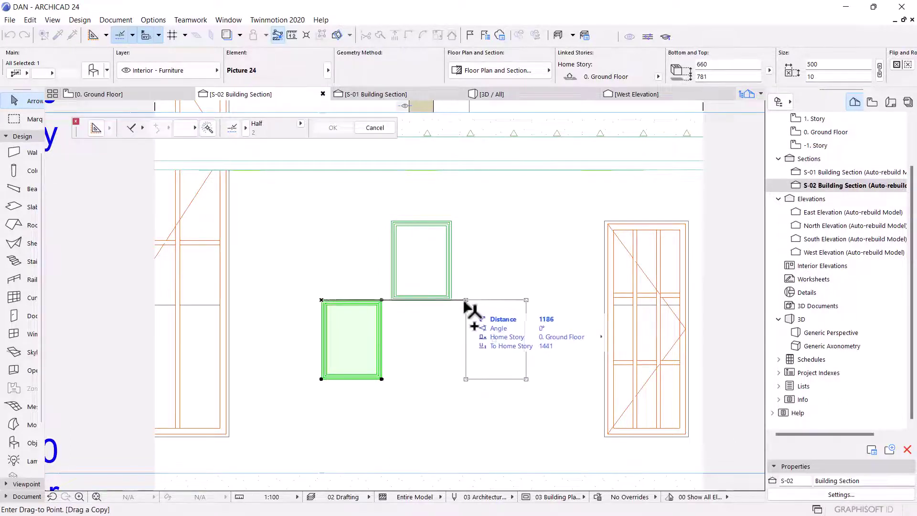
click(463, 303)
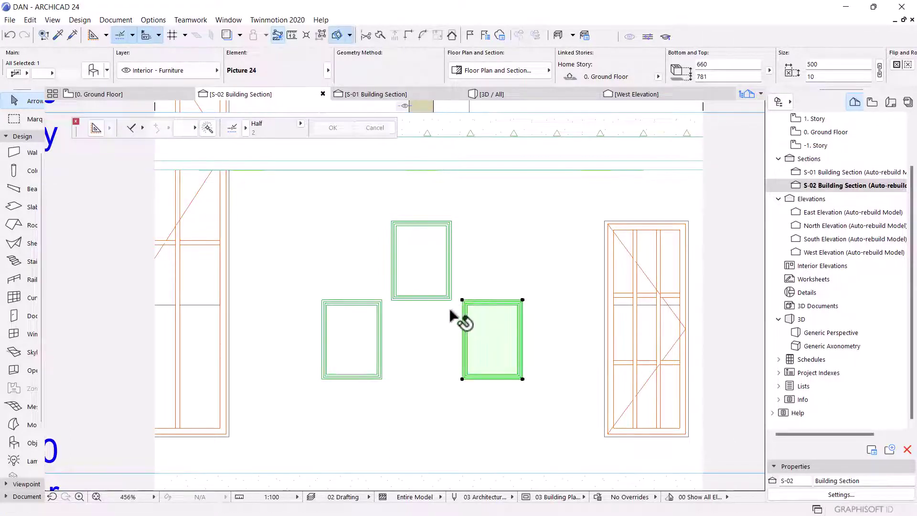
From the 3D view, open Object Default Settings showing Picture 24 with a detailed frame.
click(492, 94)
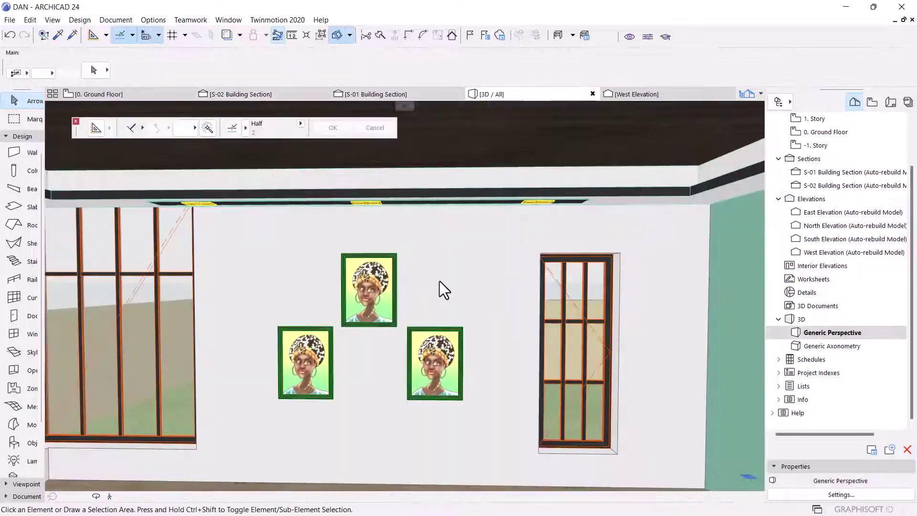
scroll(332, 384, up, 1)
click(150, 20)
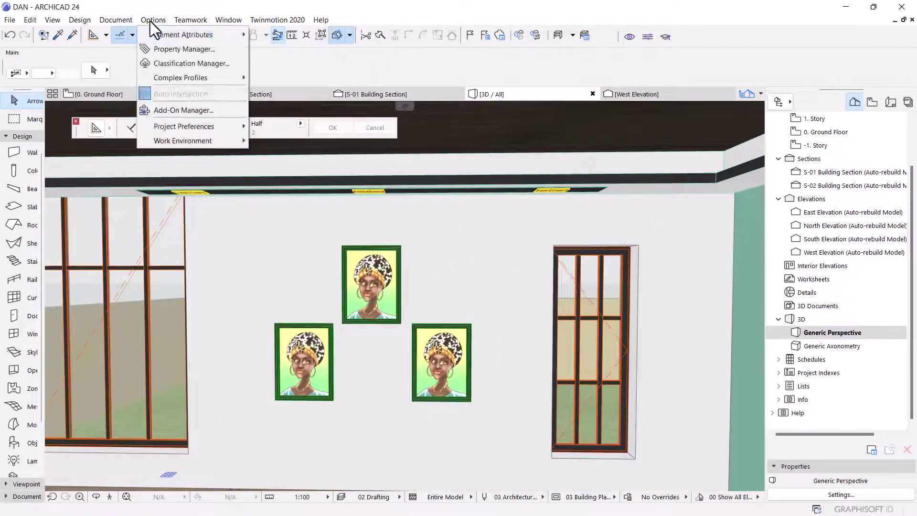
key(Escape)
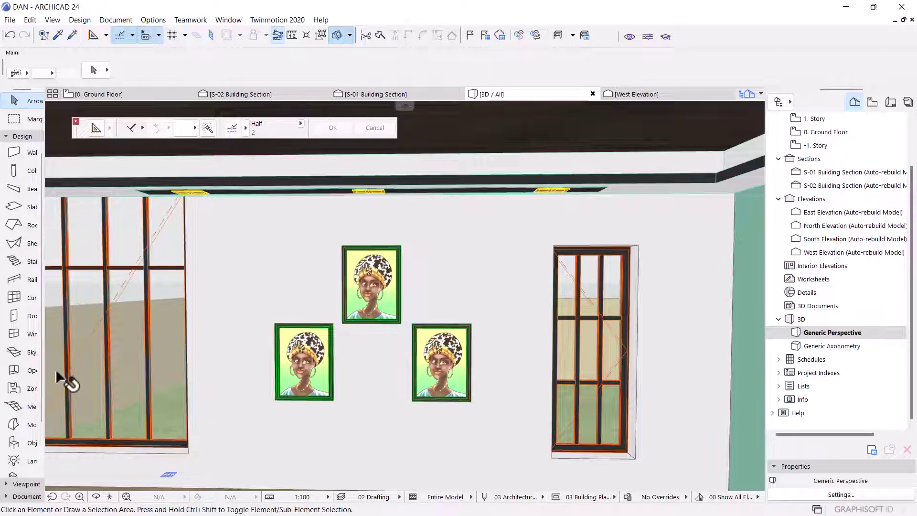
double_click(20, 440)
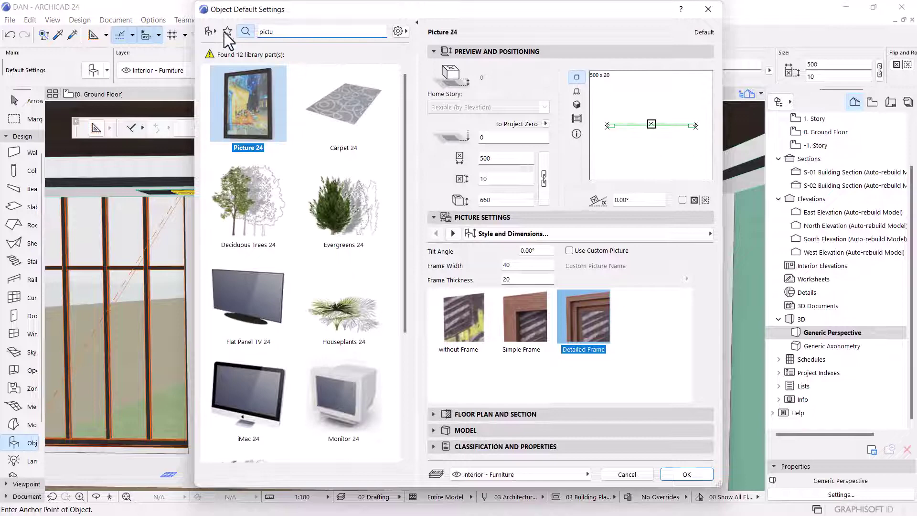
Open Library Manager to show the embedded portrait image, gate object and brick texture.
click(214, 31)
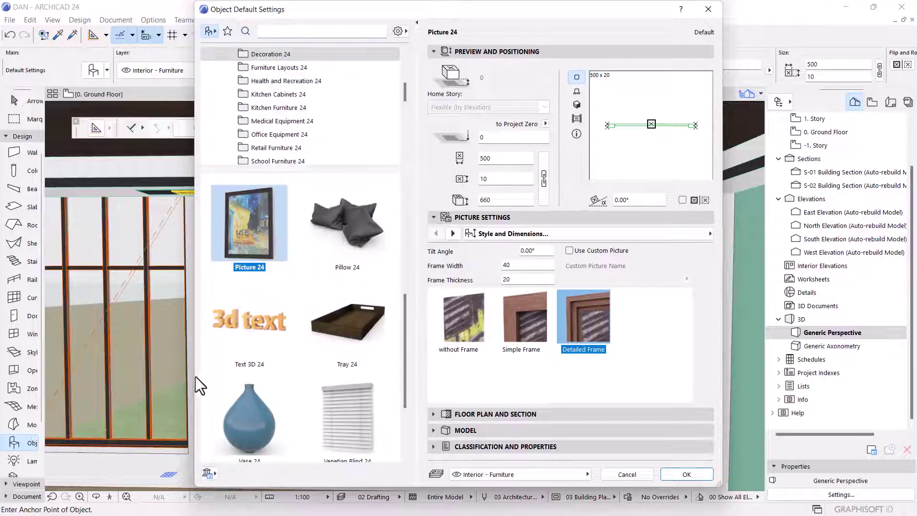
click(208, 473)
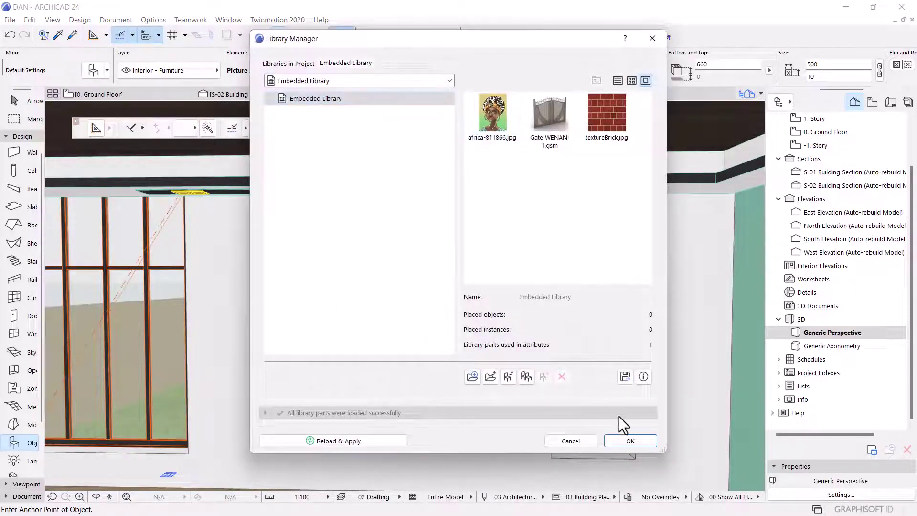
Add masks-157749.png and woman-1595368_1920.png to the embedded library and check the masks image.
click(505, 376)
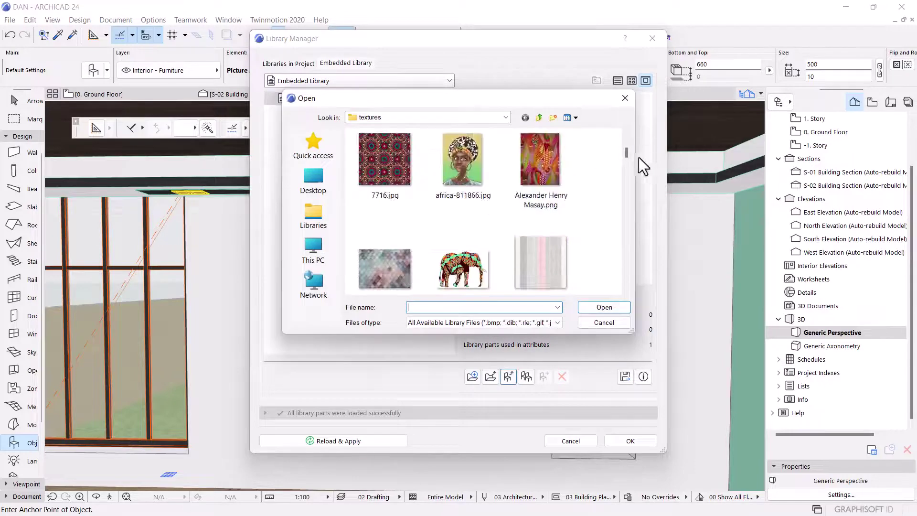
scroll(628, 156, down, 2)
scroll(629, 165, down, 2)
scroll(574, 190, down, 2)
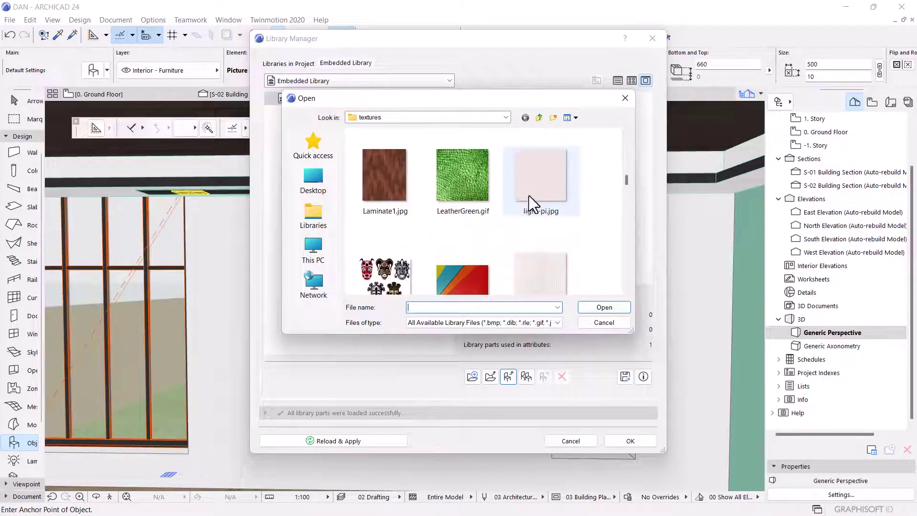
scroll(530, 196, down, 2)
click(391, 183)
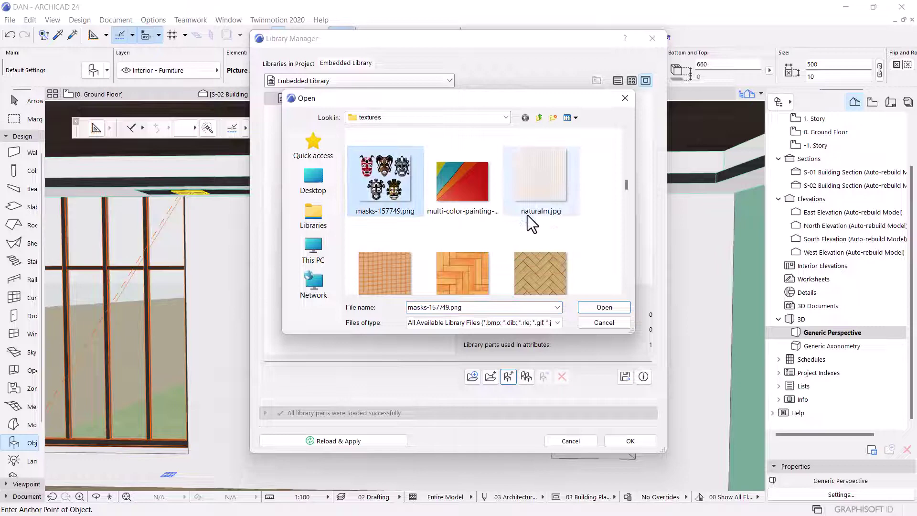
scroll(528, 216, down, 2)
scroll(528, 216, down, 2)
scroll(528, 216, down, 2)
scroll(528, 215, down, 2)
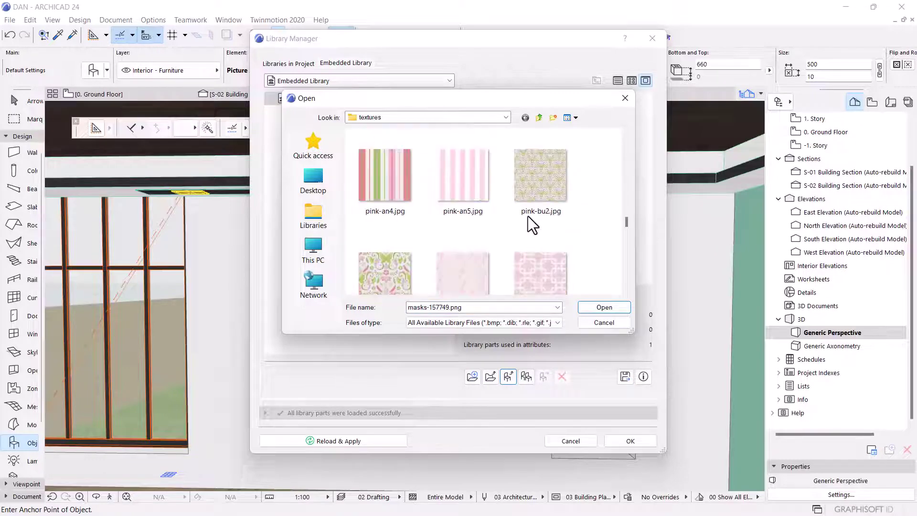
scroll(528, 216, down, 2)
scroll(528, 216, down, 2)
scroll(528, 216, down, 2)
scroll(529, 216, down, 2)
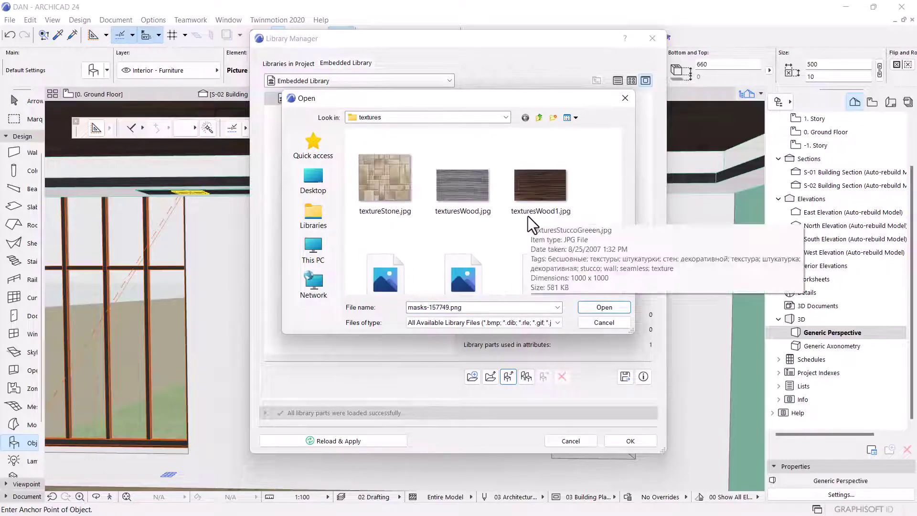
scroll(528, 216, down, 2)
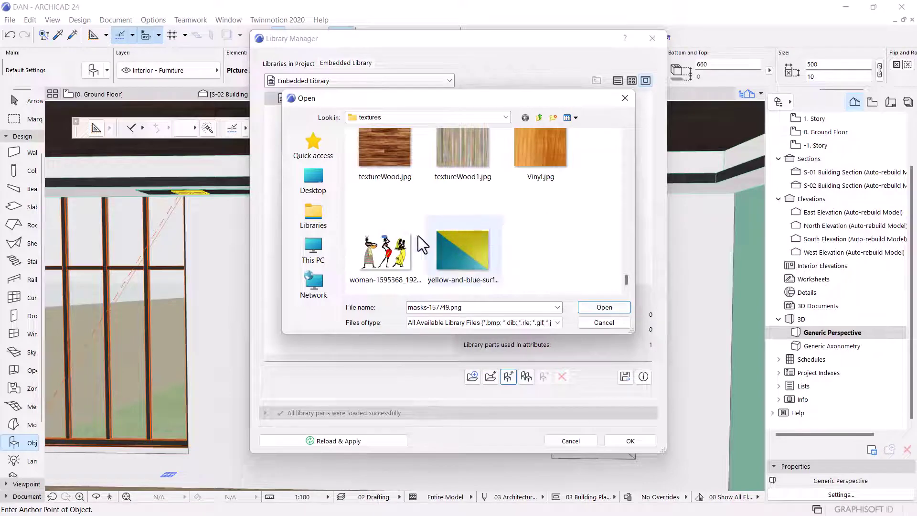
ctrl+click(396, 248)
scroll(529, 224, up, 2)
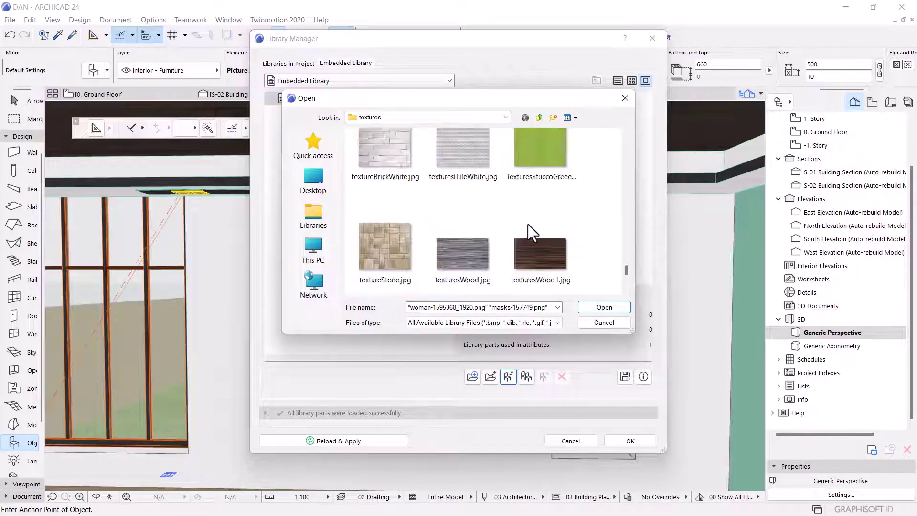
scroll(529, 224, up, 2)
scroll(528, 224, up, 2)
scroll(526, 222, up, 2)
scroll(526, 222, up, 2)
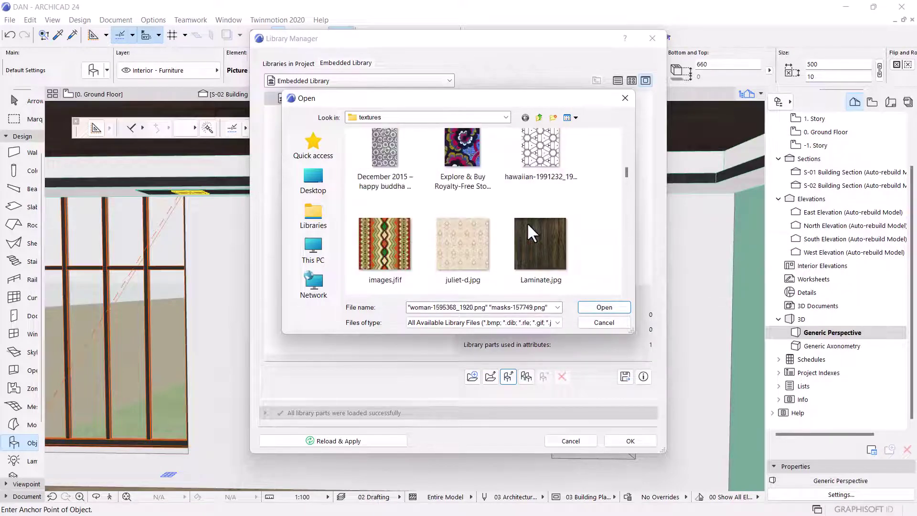
scroll(527, 222, up, 2)
scroll(529, 224, up, 2)
scroll(528, 224, down, 2)
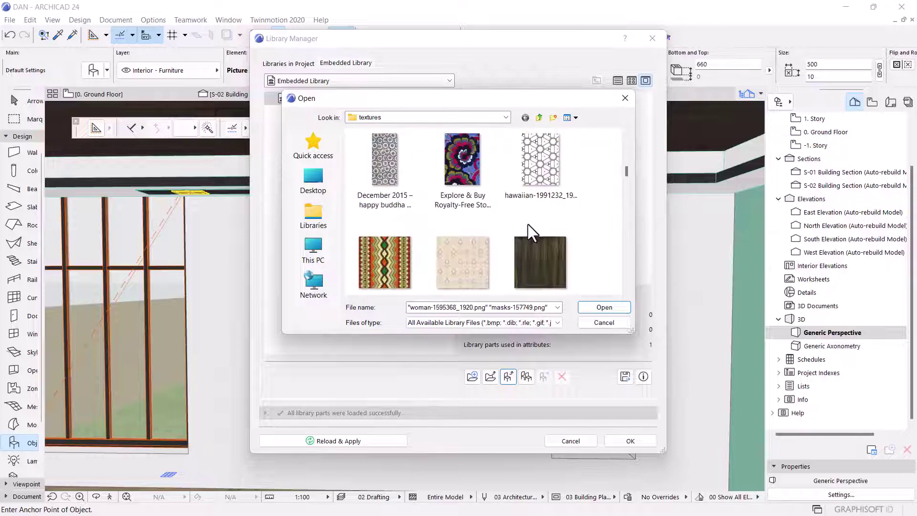
scroll(528, 224, down, 2)
scroll(529, 224, down, 2)
scroll(528, 225, down, 2)
scroll(529, 224, down, 2)
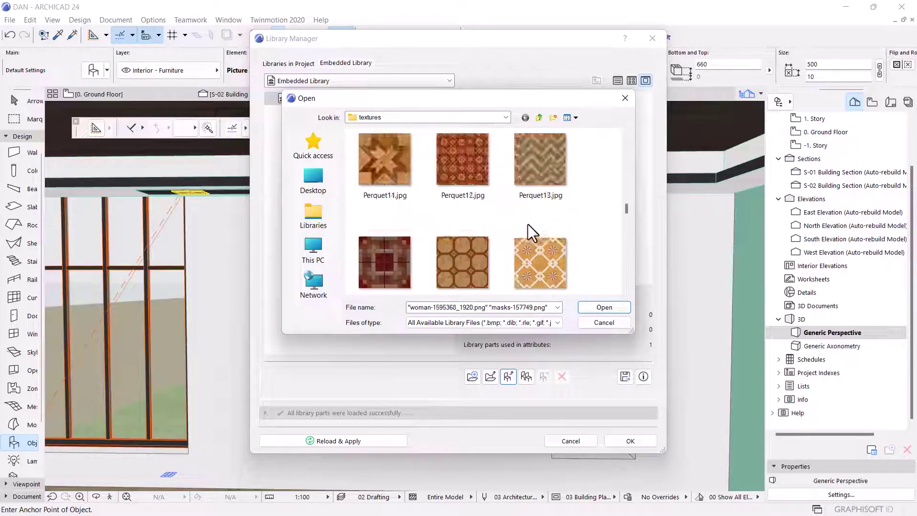
scroll(528, 225, down, 2)
scroll(528, 225, down, 2)
scroll(529, 224, down, 2)
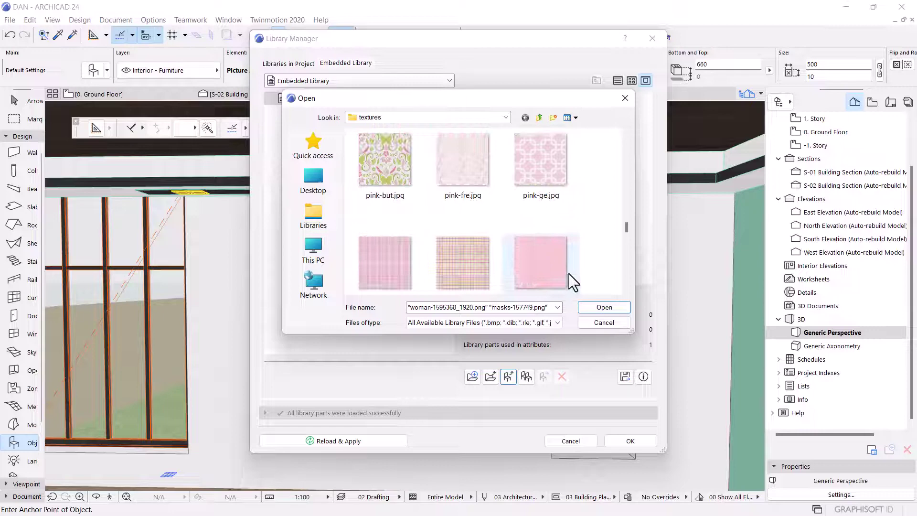
click(604, 308)
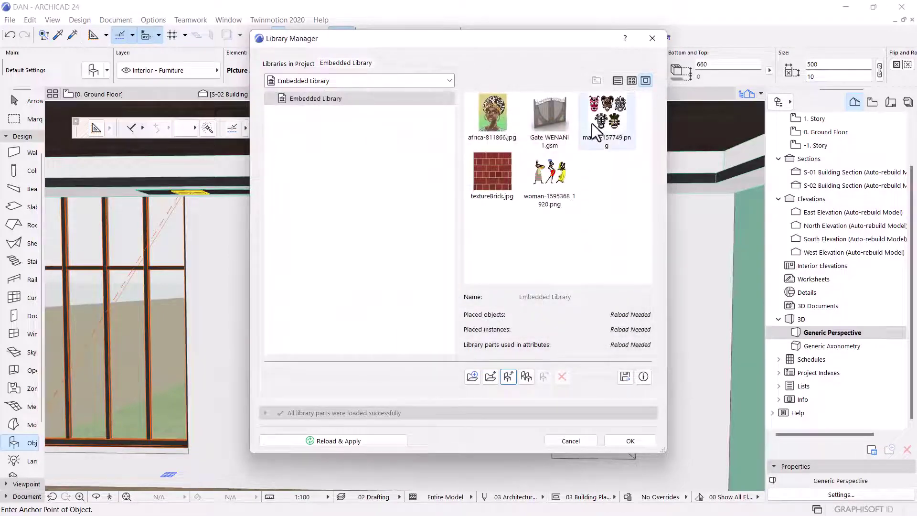
click(615, 123)
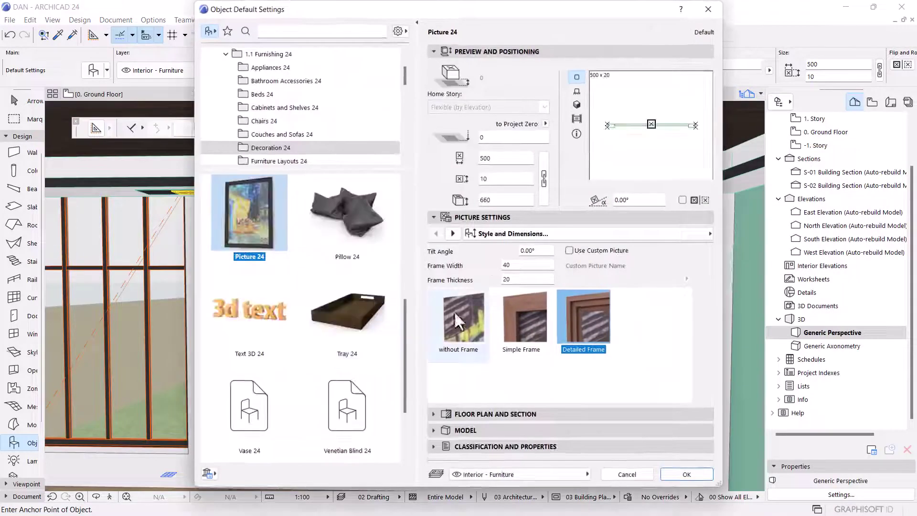
Set the lower-left picture's custom picture name to masks-157749.png.
click(712, 12)
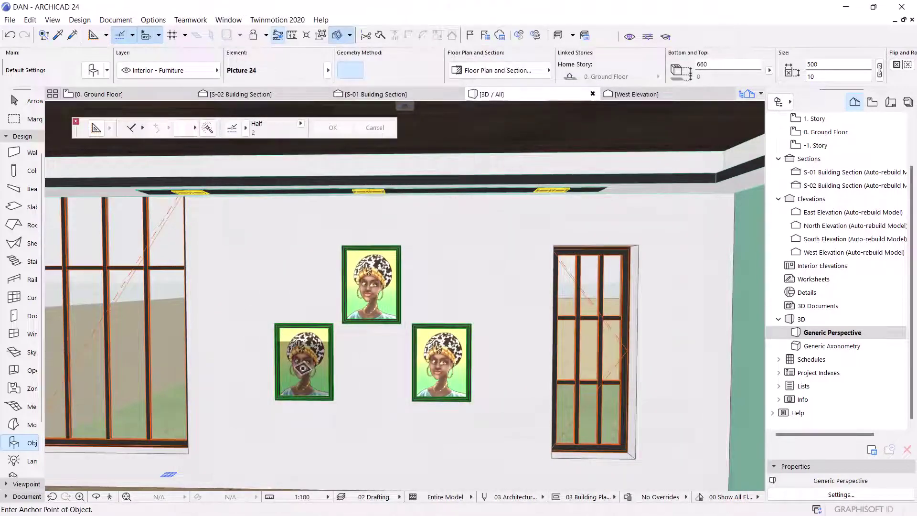
key(Escape)
click(334, 365)
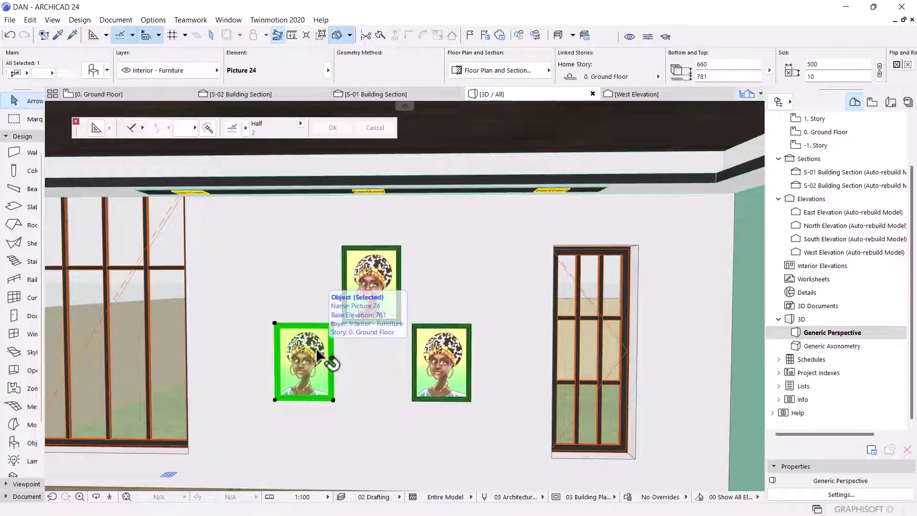
double_click(319, 353)
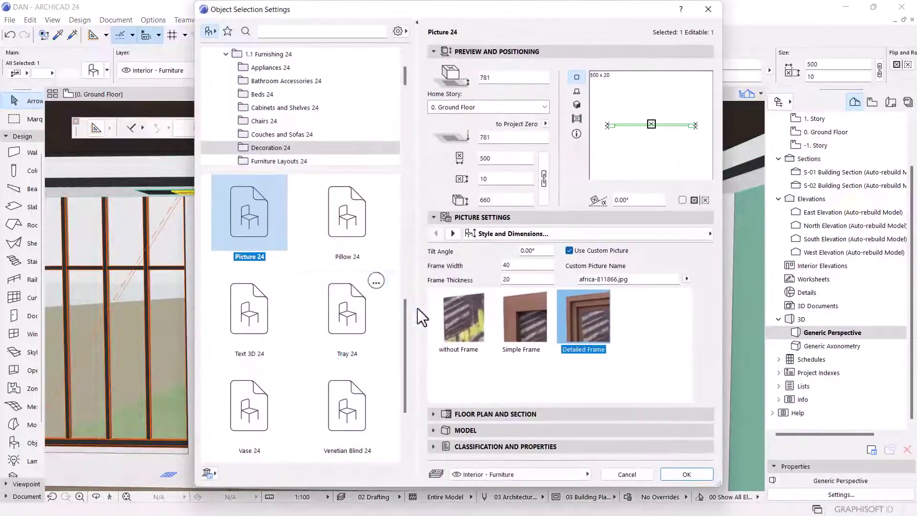
click(687, 279)
click(724, 285)
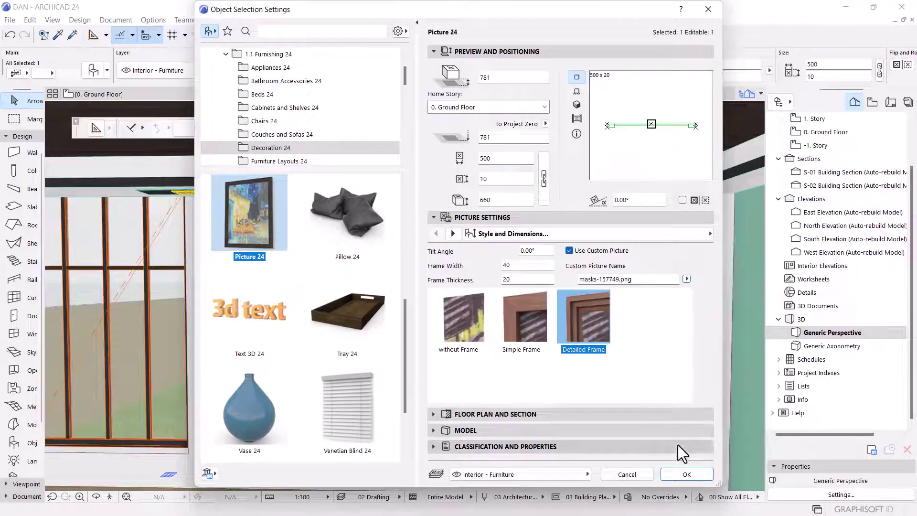
click(686, 473)
Set the lower-right picture's custom picture name to woman-1595368_1920.png.
click(443, 365)
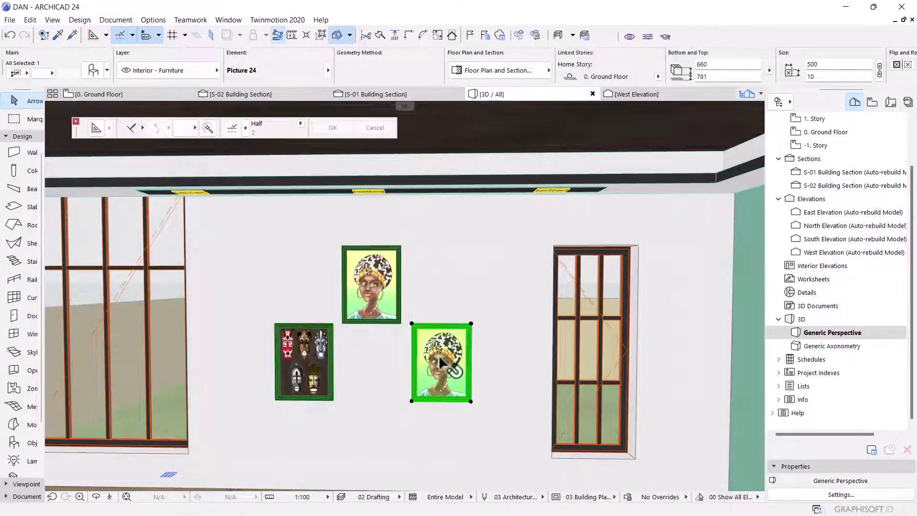
double_click(442, 365)
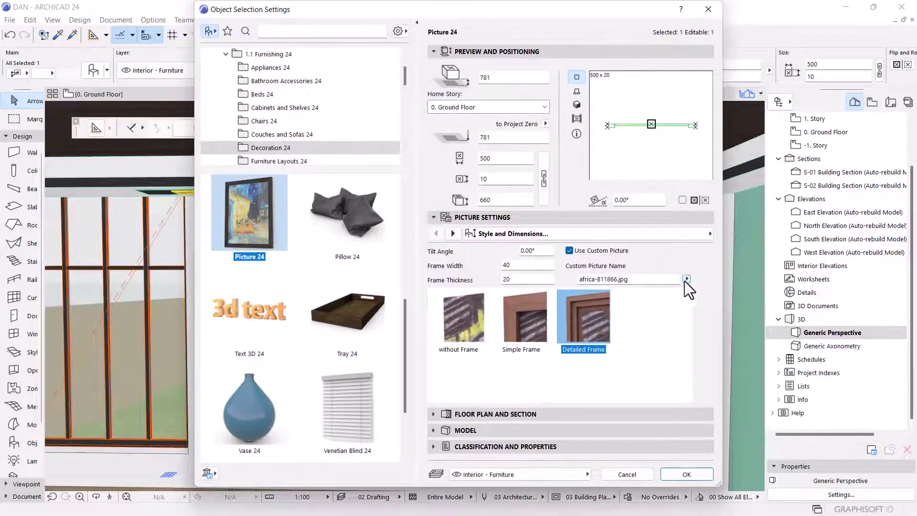
click(685, 281)
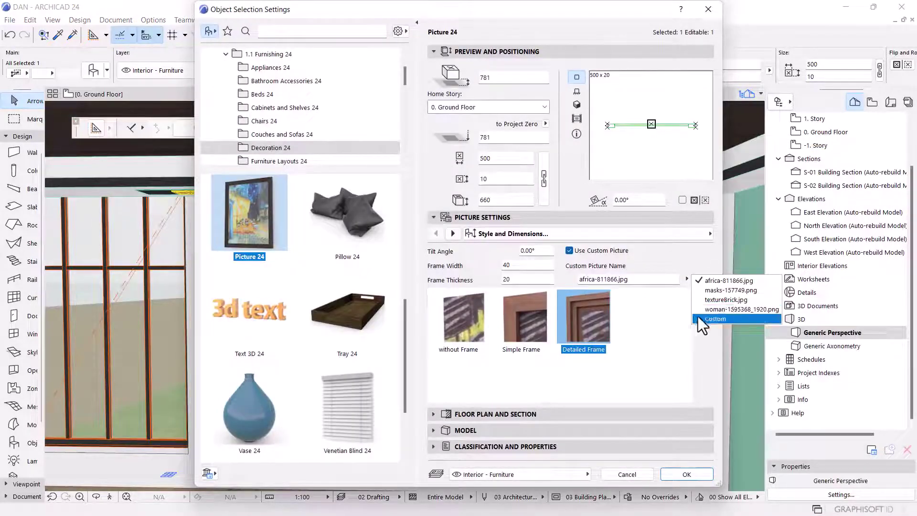
click(729, 310)
click(680, 476)
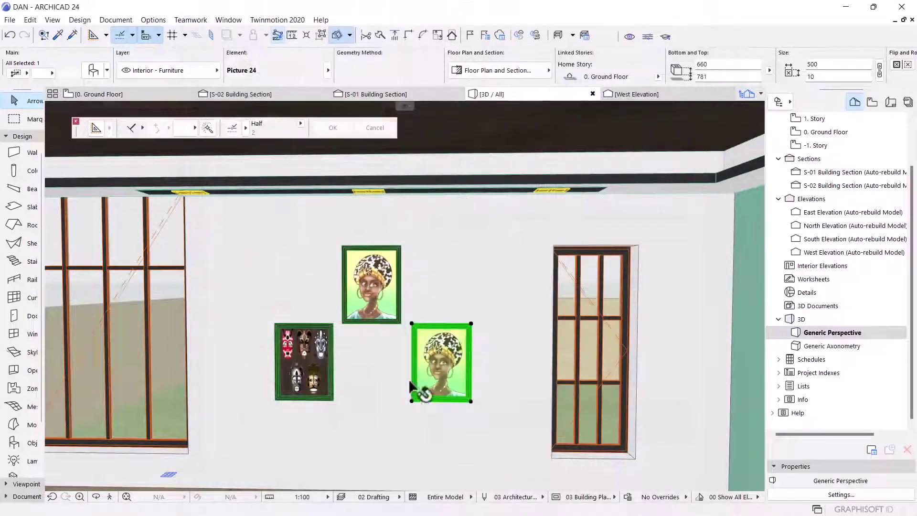
Apply the women figures image to the lower-right picture and orbit around the wall.
click(409, 346)
scroll(420, 280, down, 2)
scroll(408, 338, up, 2)
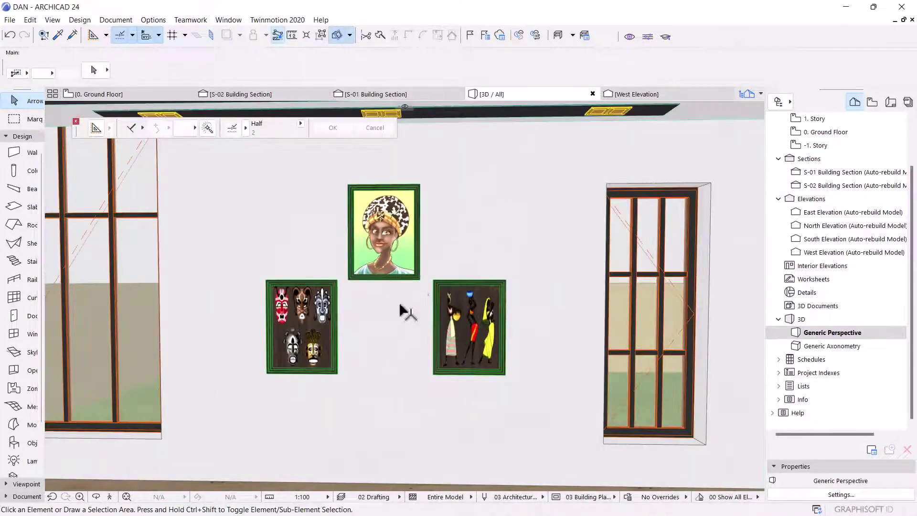
shift+middle_drag(491, 296, 509, 285)
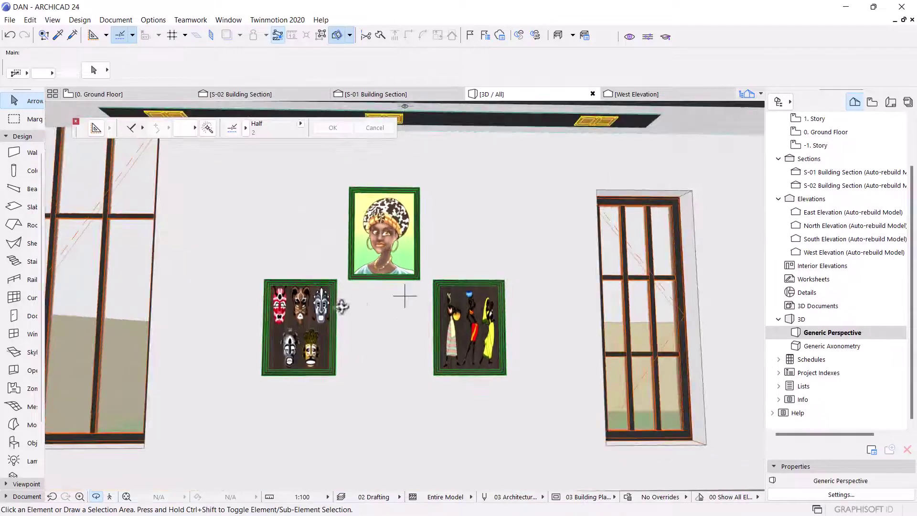
mouse_move(343, 307)
shift+middle_down()
mouse_move(498, 303)
mouse_move(337, 303)
mouse_move(346, 309)
shift+middle_up()
scroll(346, 278, up, 2)
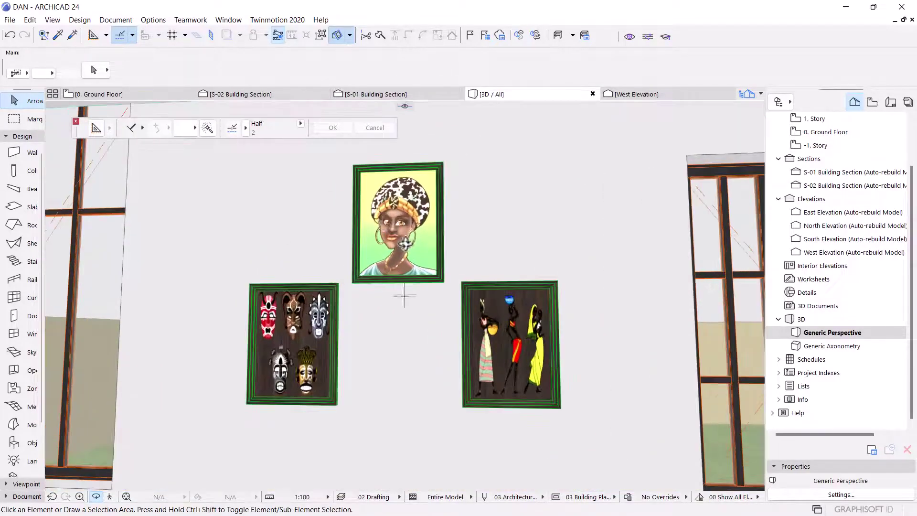
Select the top portrait and inspect its settings and Library Manager without changes.
click(406, 193)
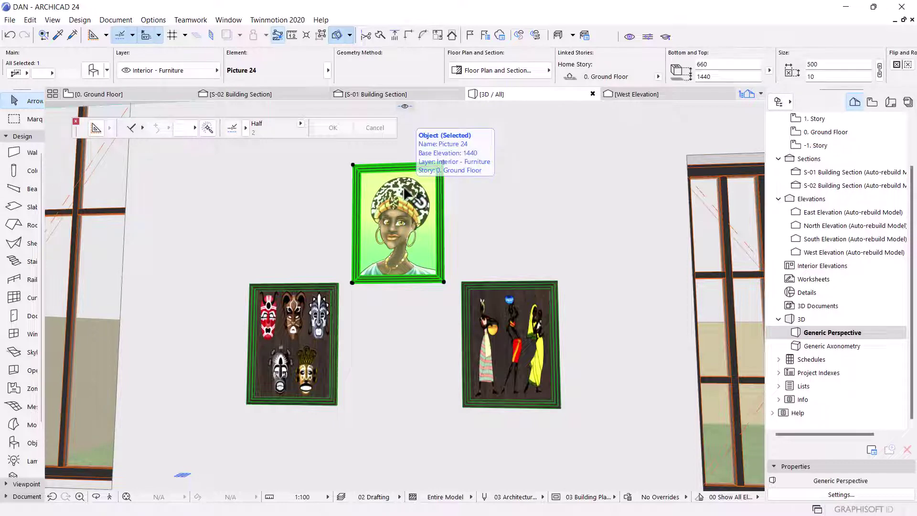
double_click(406, 193)
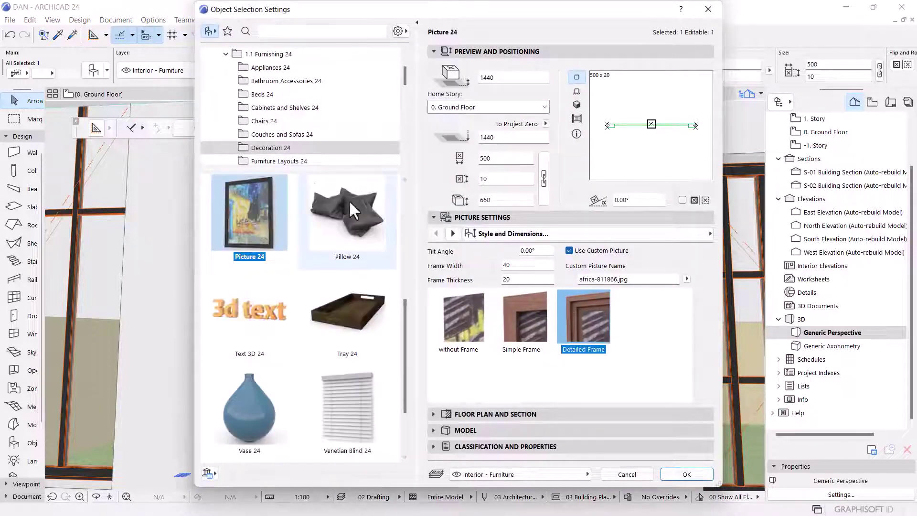
click(204, 478)
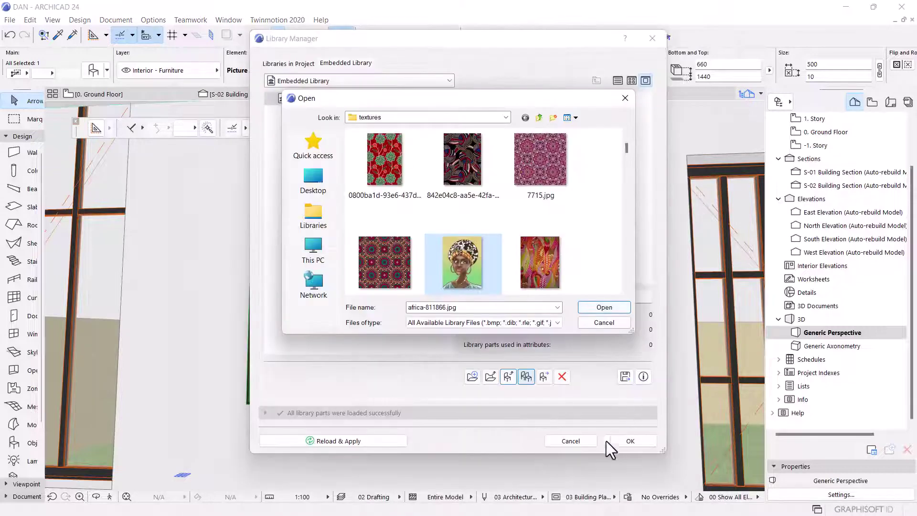
double_click(438, 183)
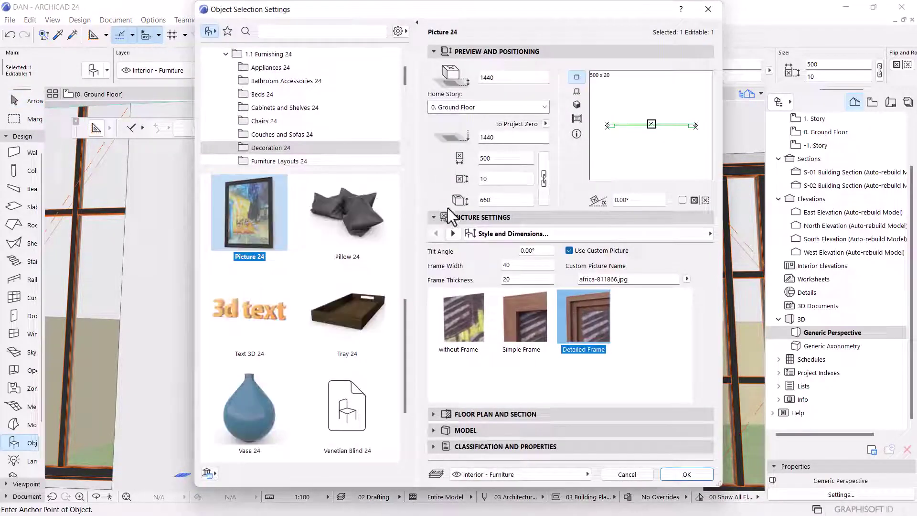
key(Escape)
key(Escape)
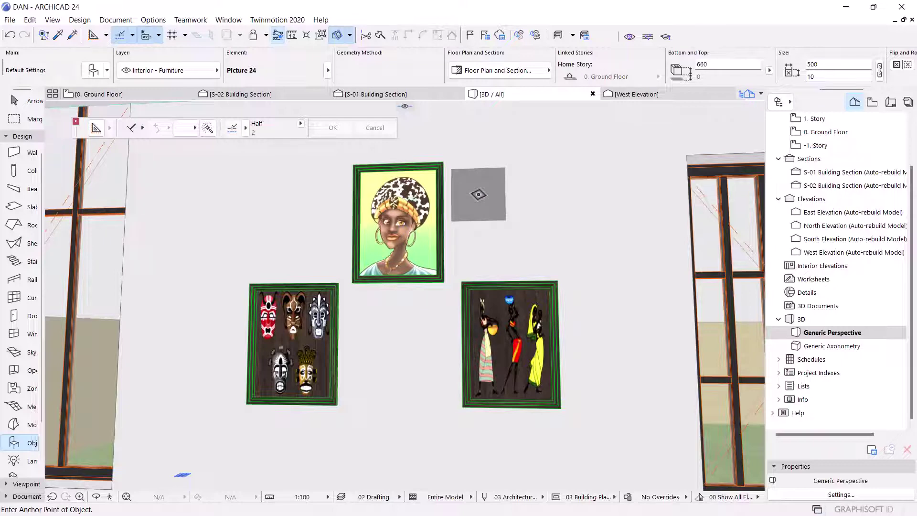
key(Escape)
In the S-02 Building Section, stretch the top portrait's upper edge higher.
click(408, 207)
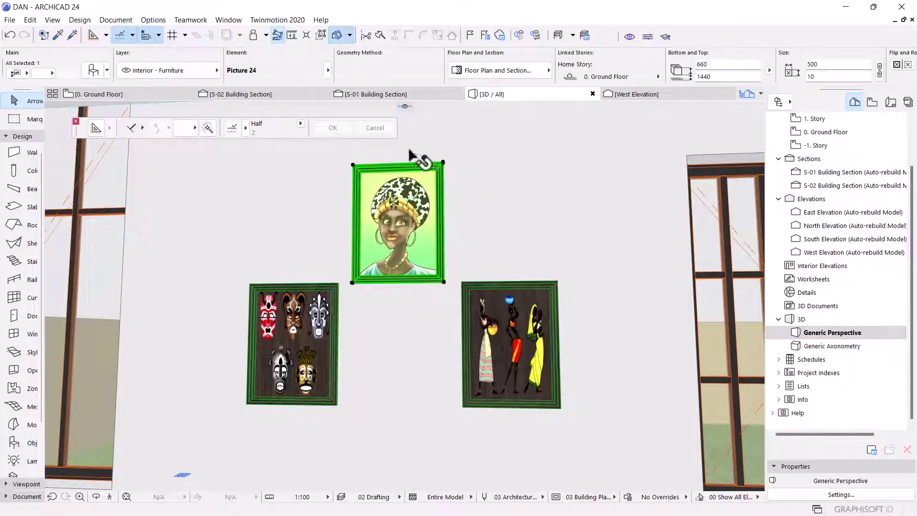
click(442, 165)
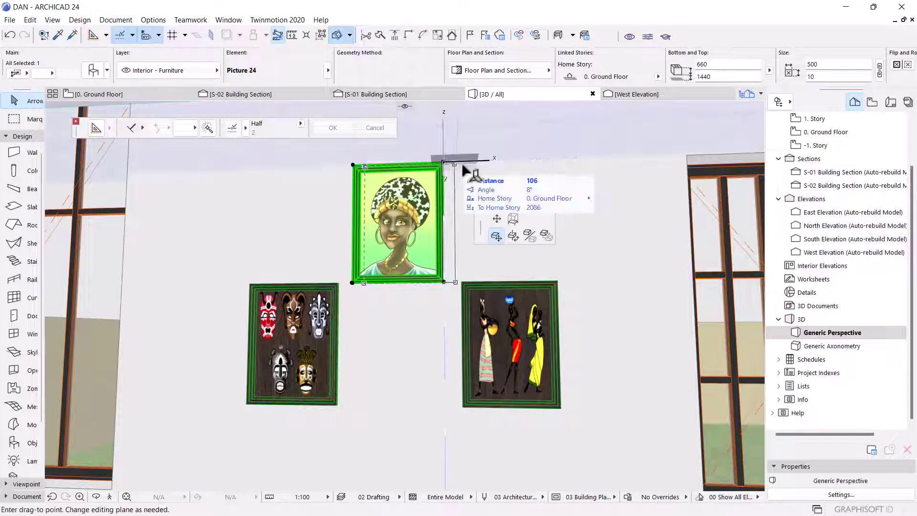
click(258, 94)
click(451, 221)
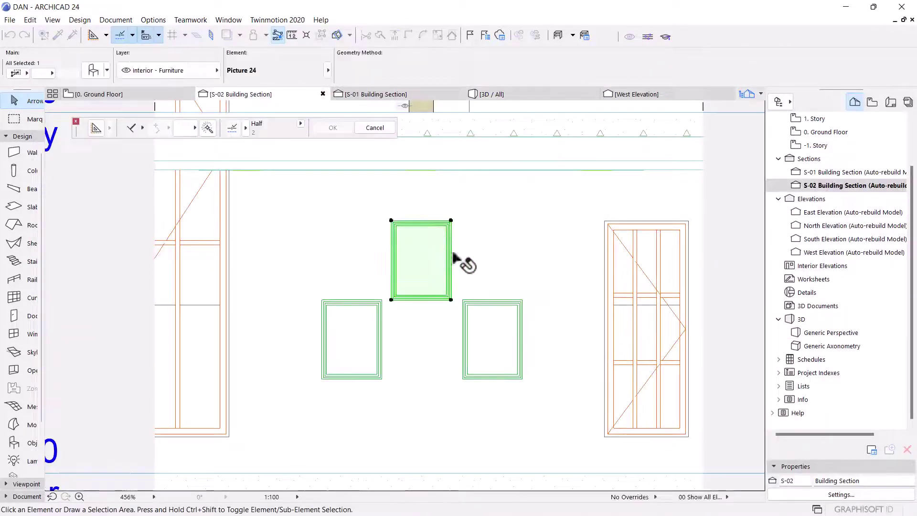
click(451, 221)
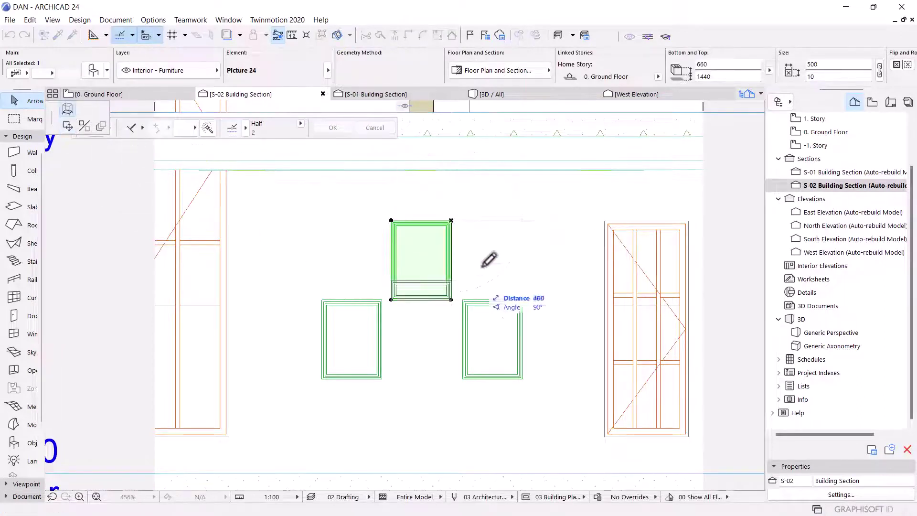
key(Escape)
click(449, 186)
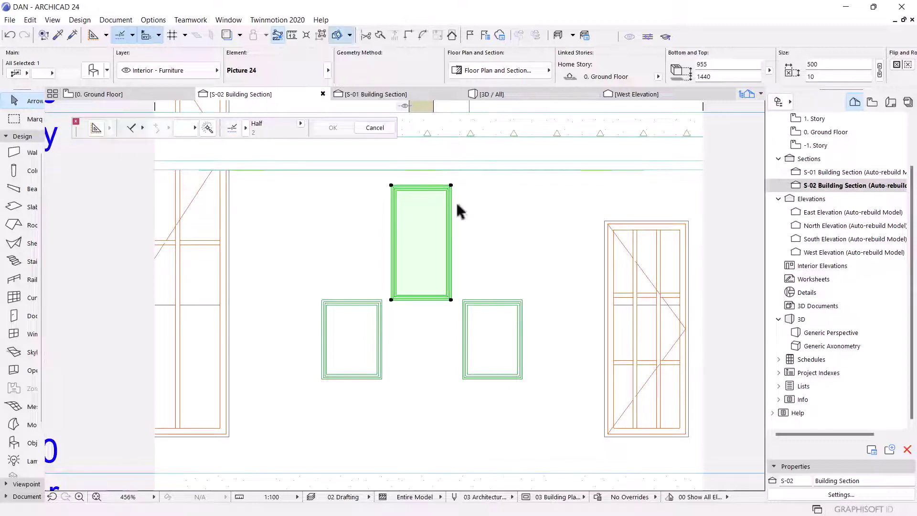
click(488, 95)
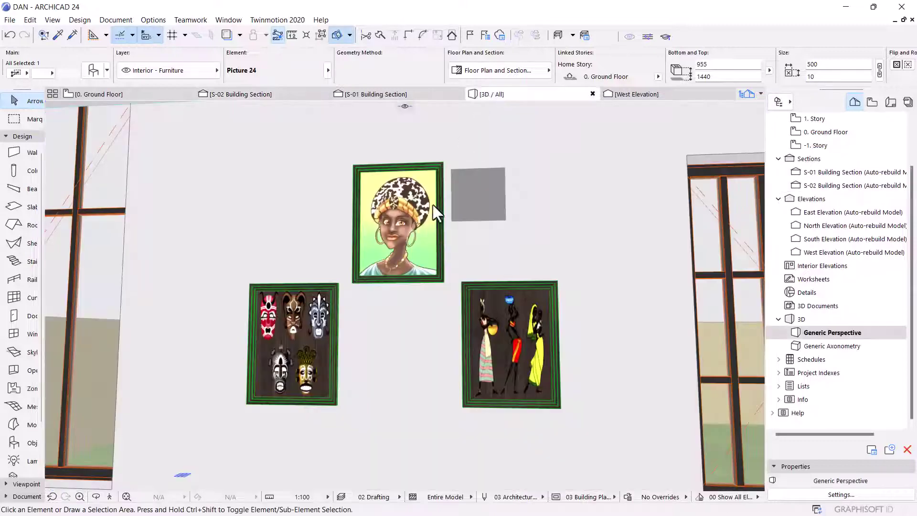
click(407, 174)
scroll(402, 180, up, 2)
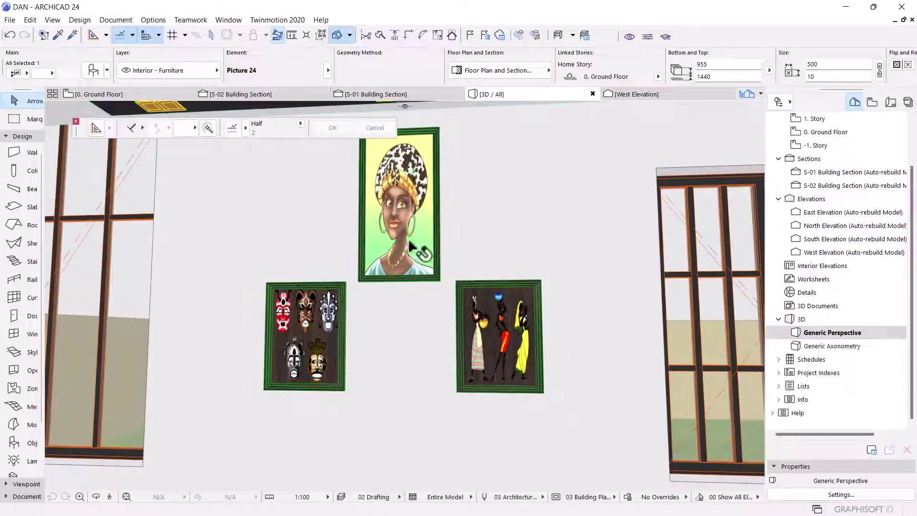
scroll(398, 183, up, 2)
scroll(403, 275, down, 2)
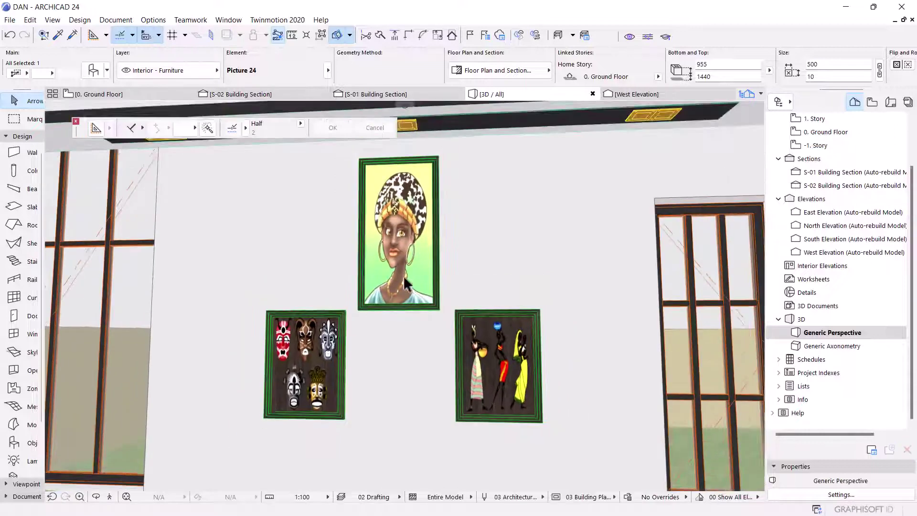
On the Ground Floor plan, stretch the top portrait's side to width 818.
click(154, 96)
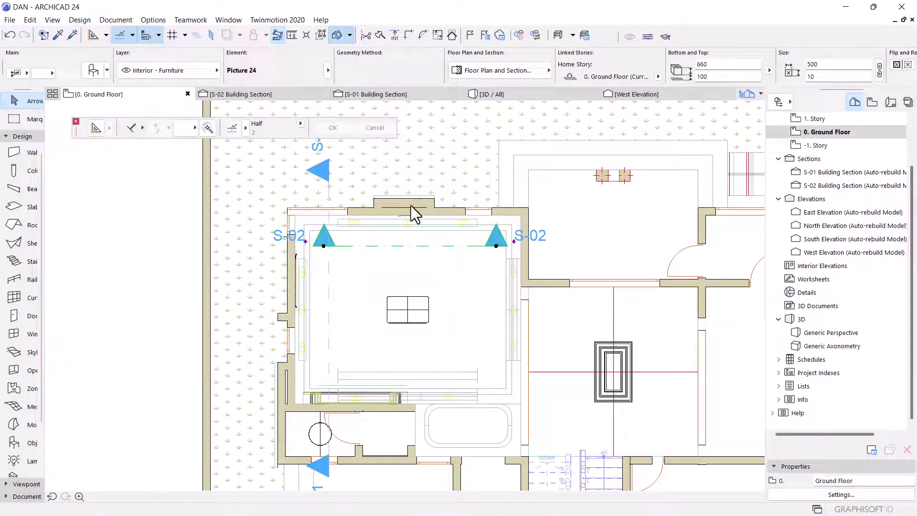
scroll(413, 221, up, 3)
scroll(417, 222, up, 2)
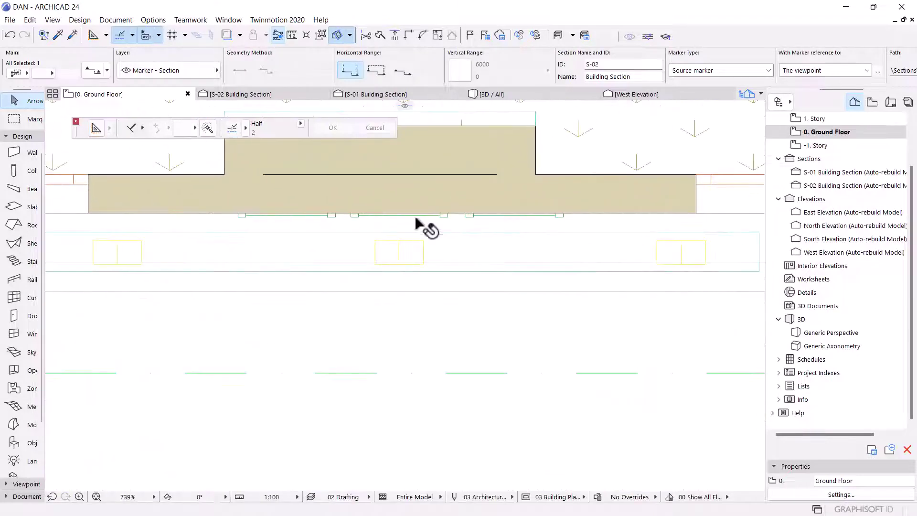
click(428, 222)
click(445, 221)
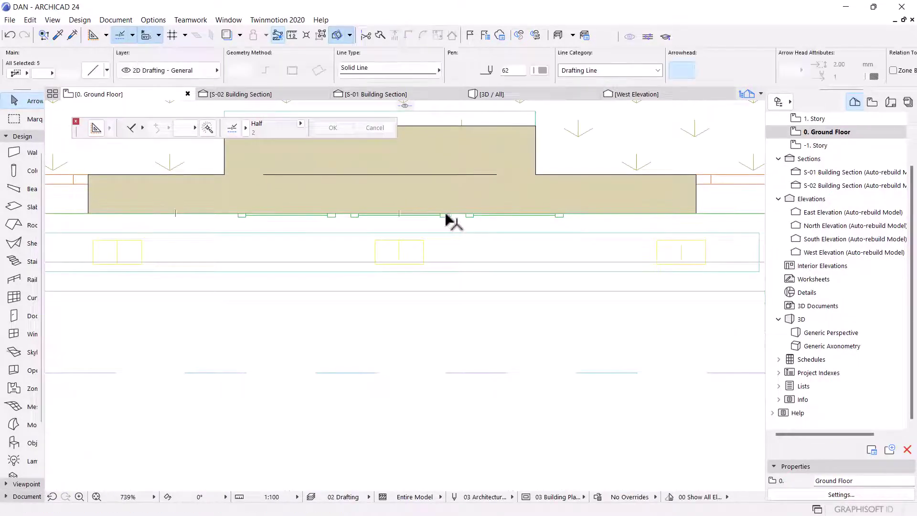
scroll(445, 219, up, 2)
scroll(452, 215, up, 1)
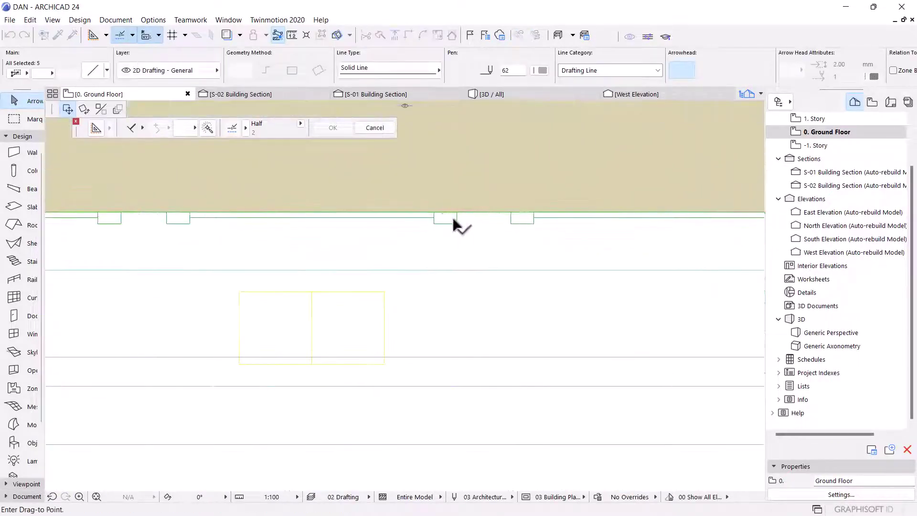
key(Escape)
click(456, 222)
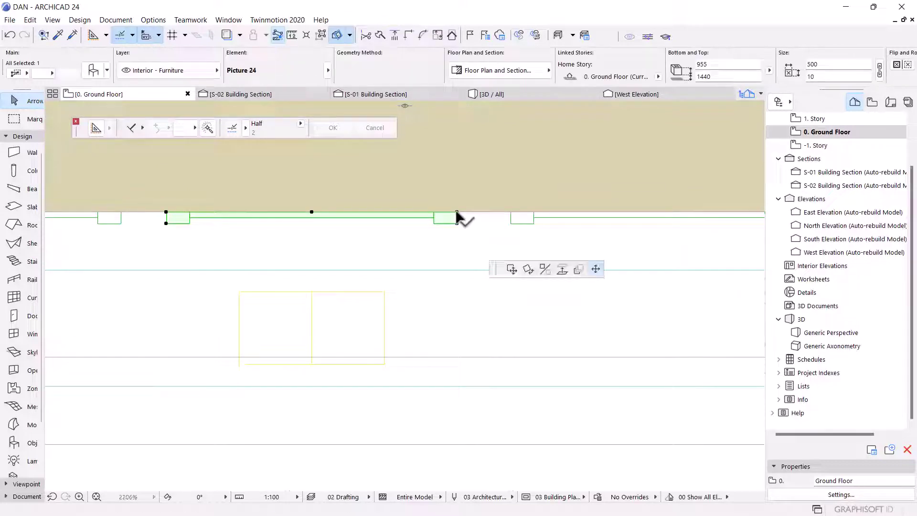
click(643, 212)
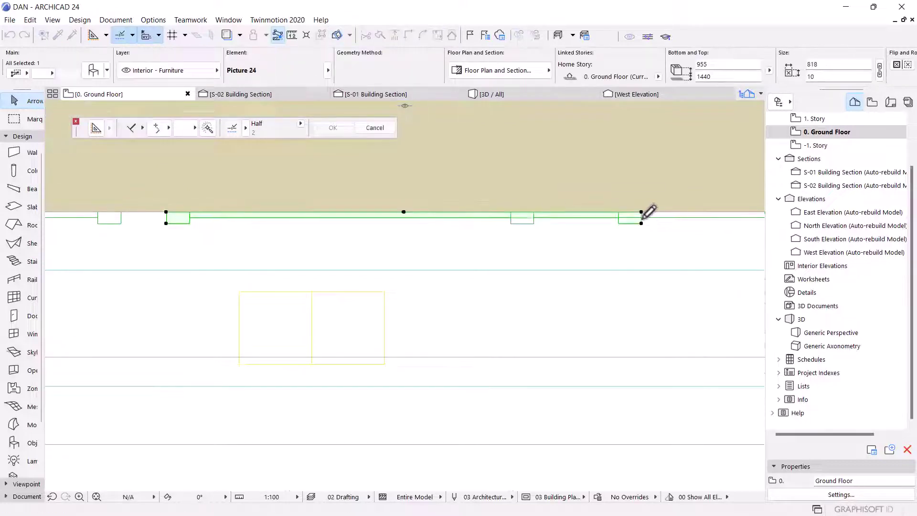
click(499, 93)
click(439, 156)
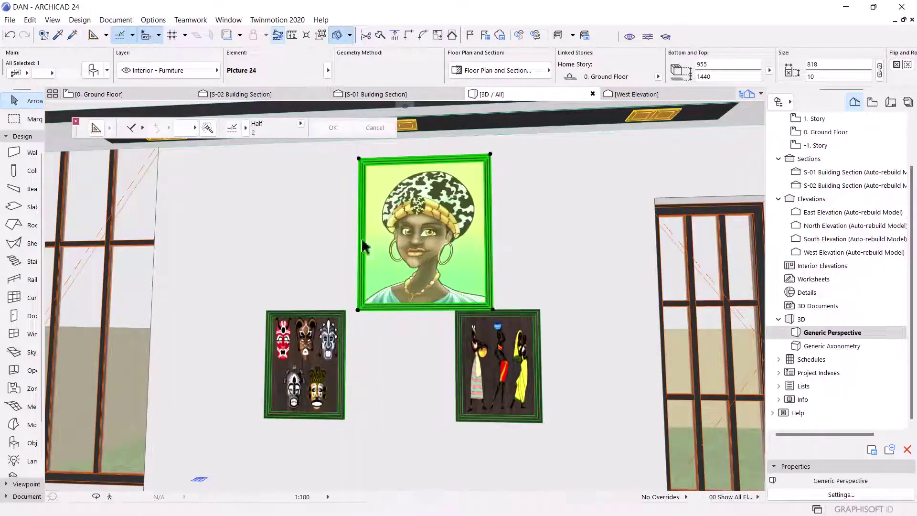
shift+middle_drag(475, 291, 349, 289)
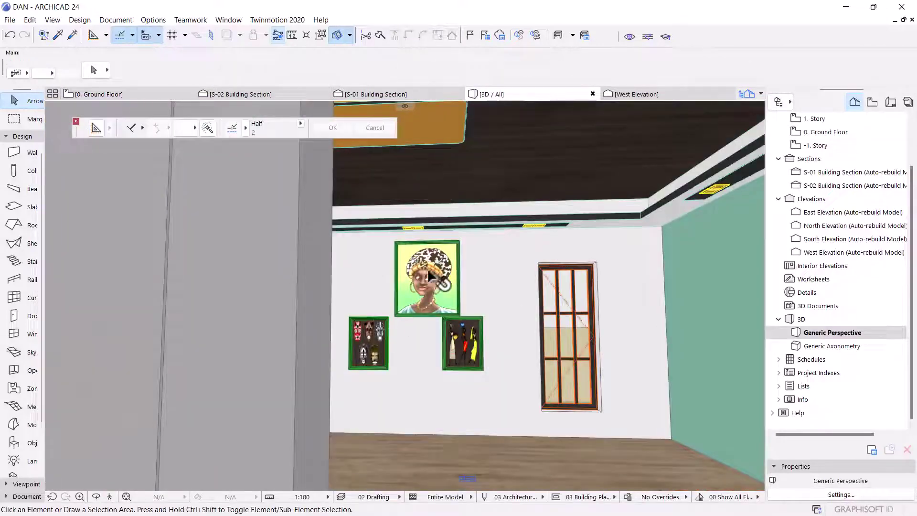
scroll(423, 278, up, 3)
scroll(414, 278, up, 3)
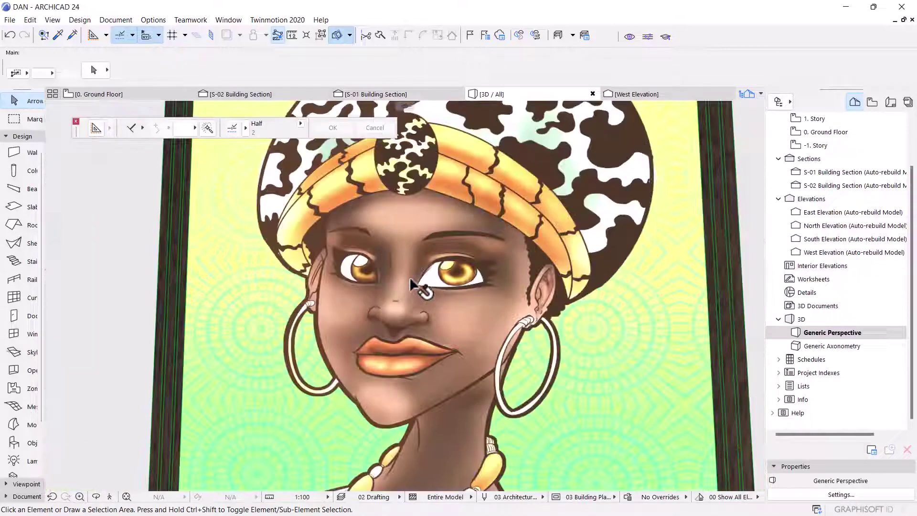
scroll(409, 278, down, 2)
scroll(409, 277, down, 3)
scroll(410, 277, up, 1)
scroll(410, 277, up, 1)
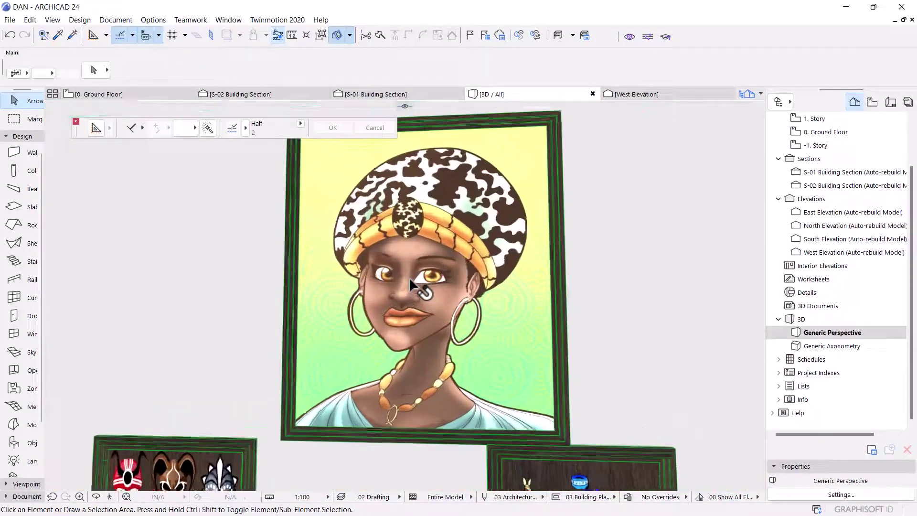
scroll(410, 277, up, 1)
scroll(409, 278, up, 1)
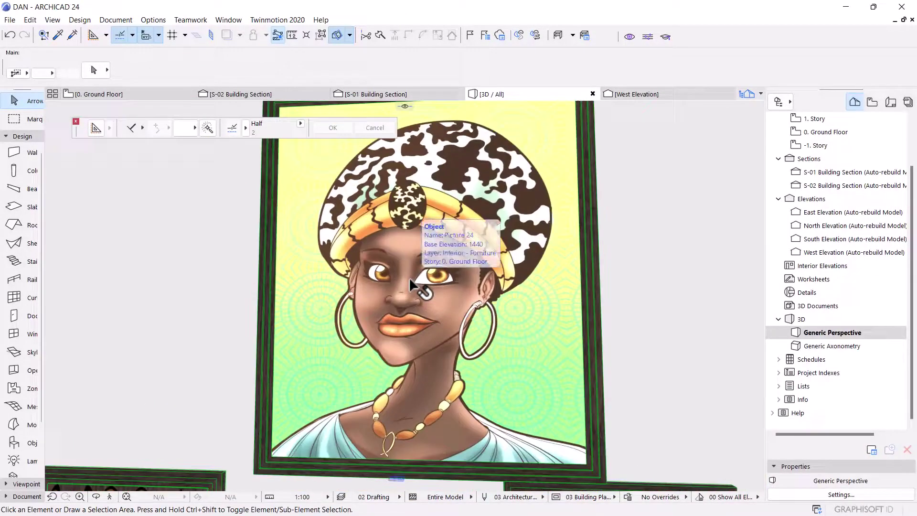
scroll(409, 278, up, 1)
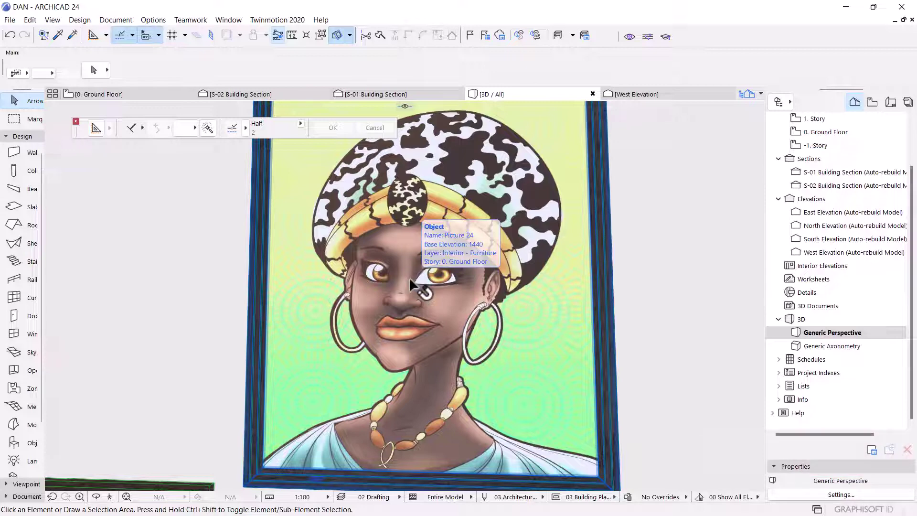
scroll(458, 242, down, 2)
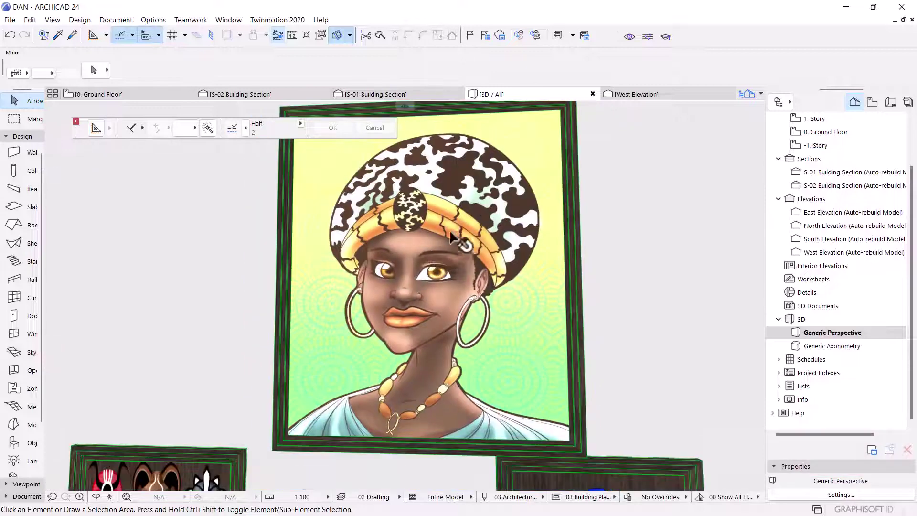
scroll(441, 237, up, 3)
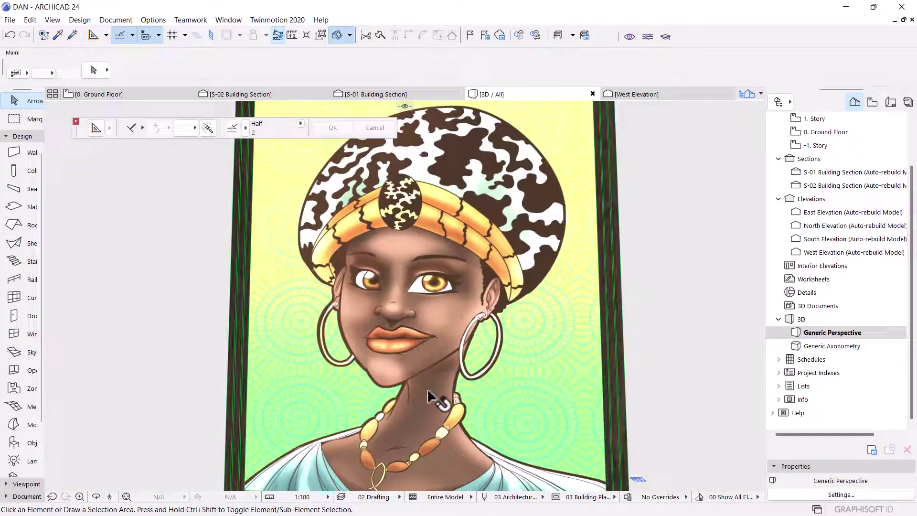